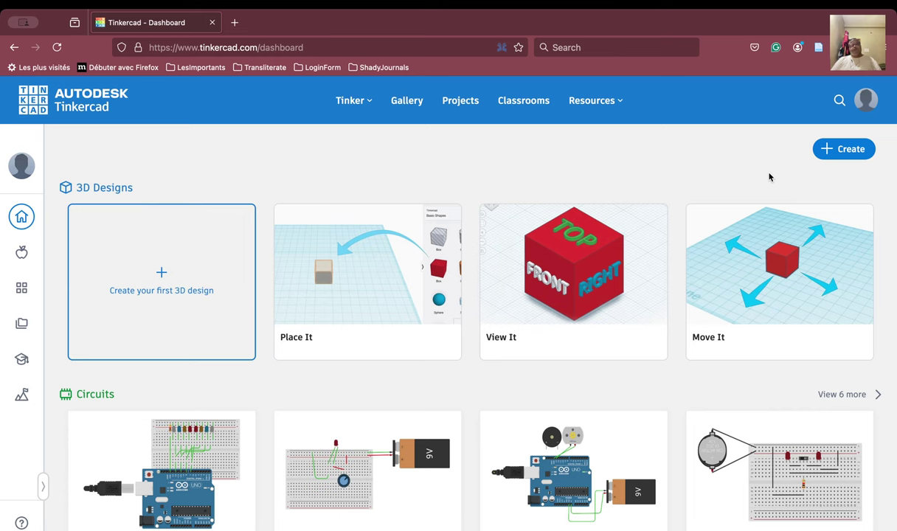
Step: Create a new circuit design from the dashboard
click(844, 151)
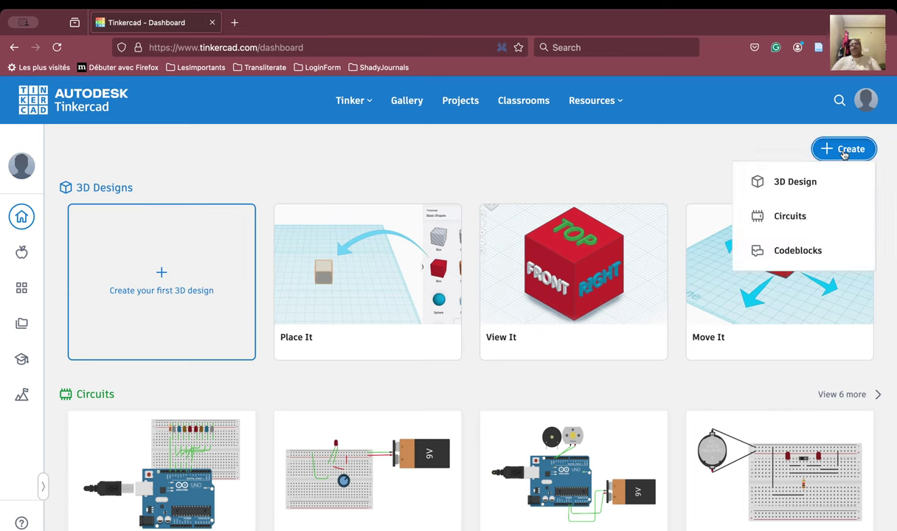
click(767, 214)
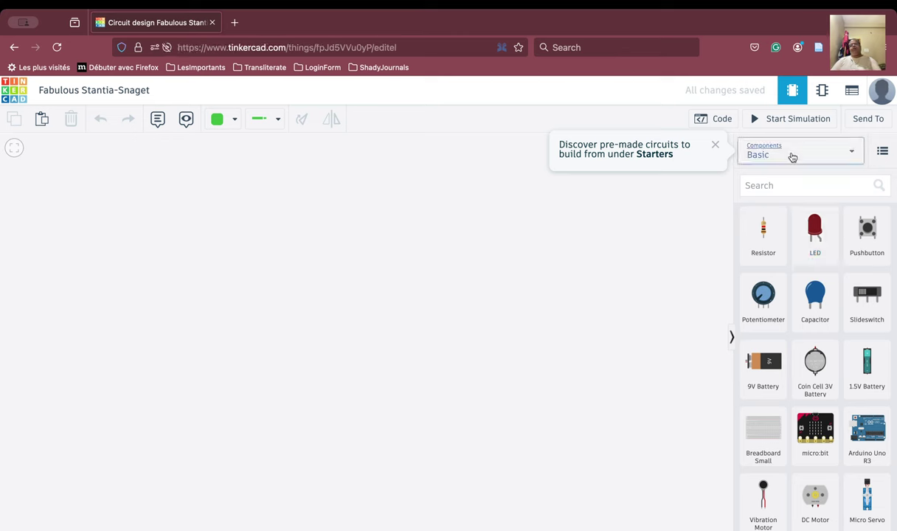
click(785, 181)
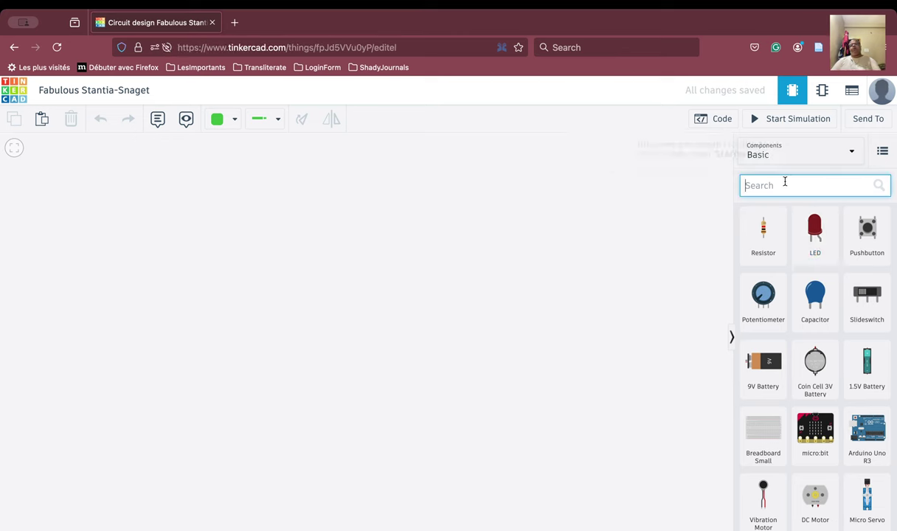
text(LDR)
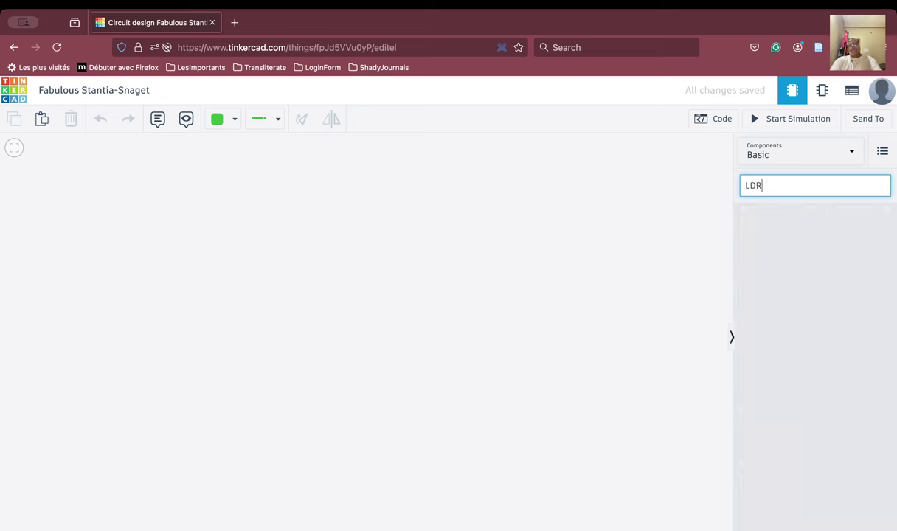
double_click(809, 180)
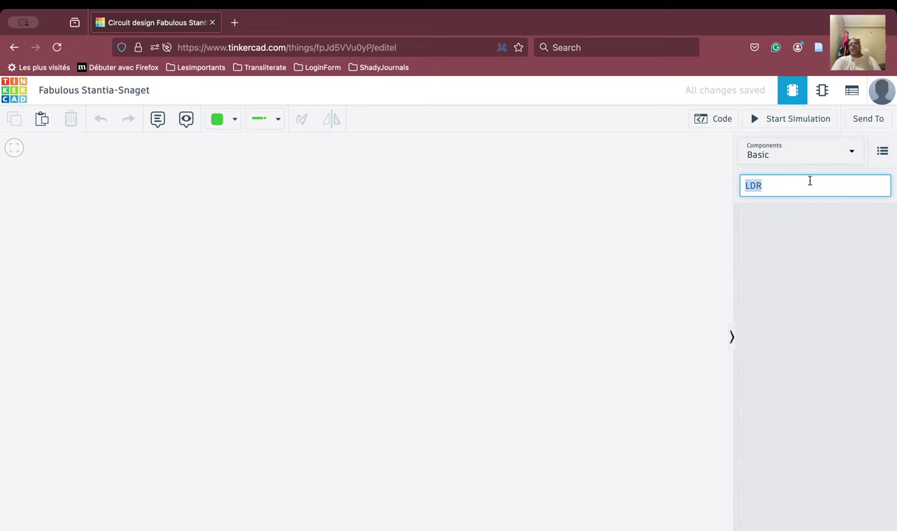
key(BackSpace)
Step: Search the components for "photo" and place a photoresistor in the middle of the empty workplane
text(photo)
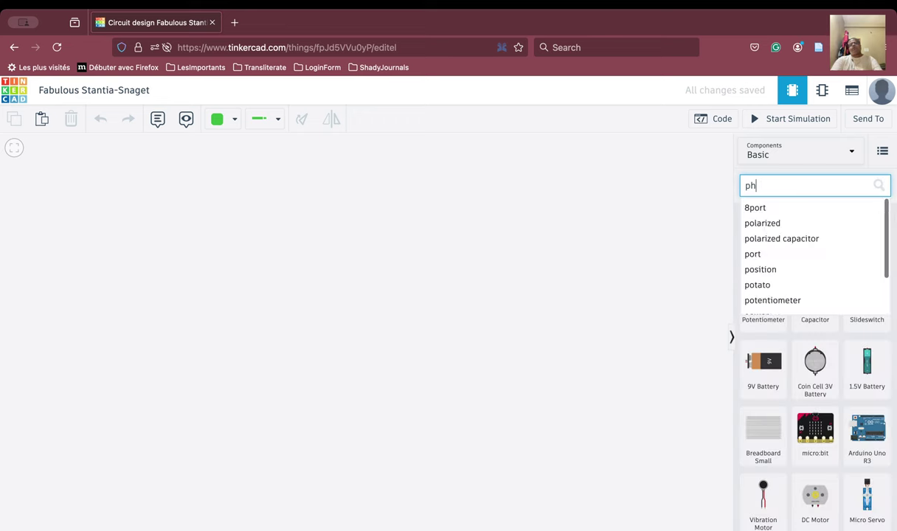
click(855, 267)
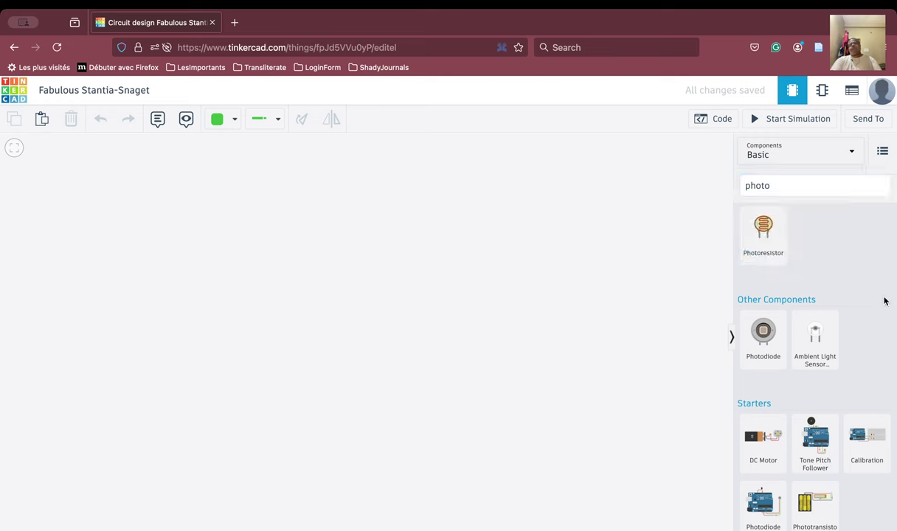
drag(749, 223, 357, 293)
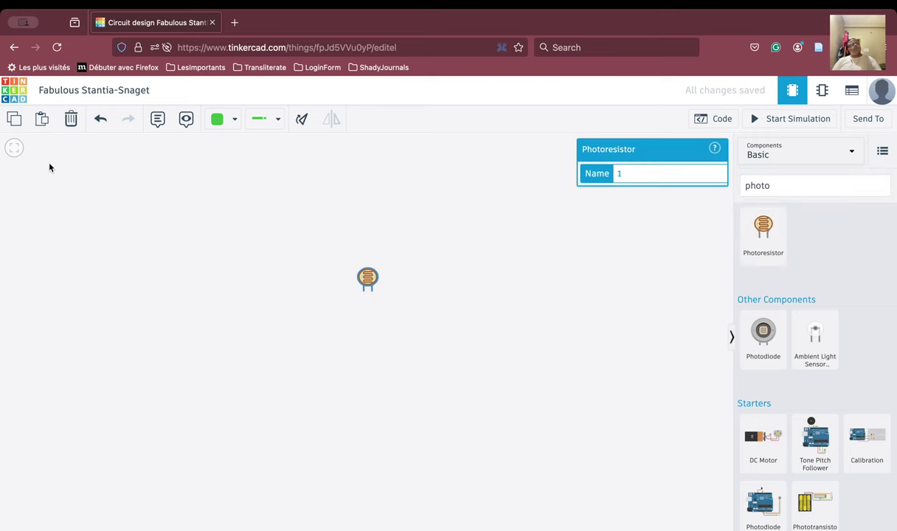
click(14, 147)
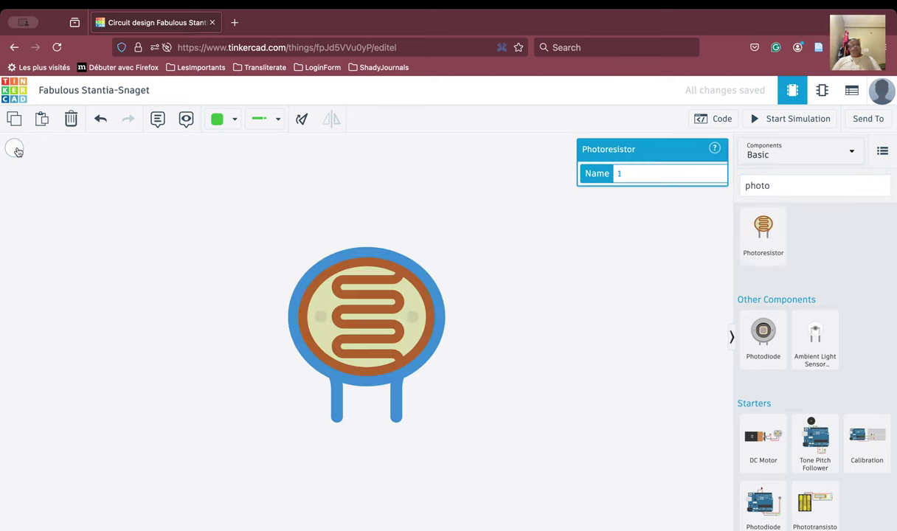
click(244, 318)
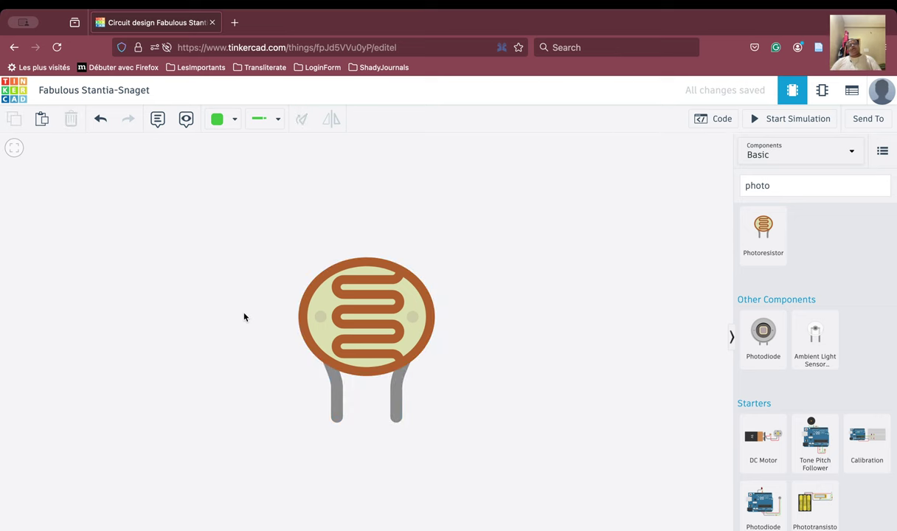
Step: Search the components for "multimeter" and place a multimeter on the workplane above the photoresistor
click(804, 188)
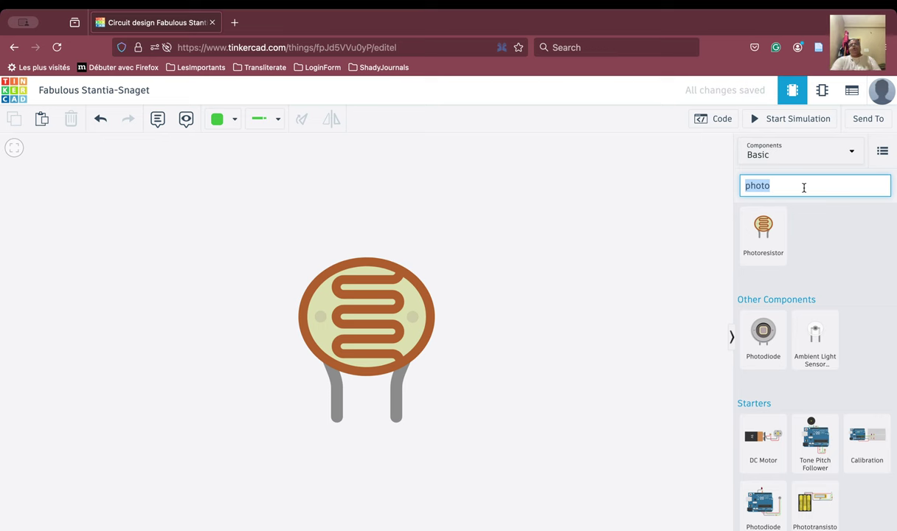
text(mu)
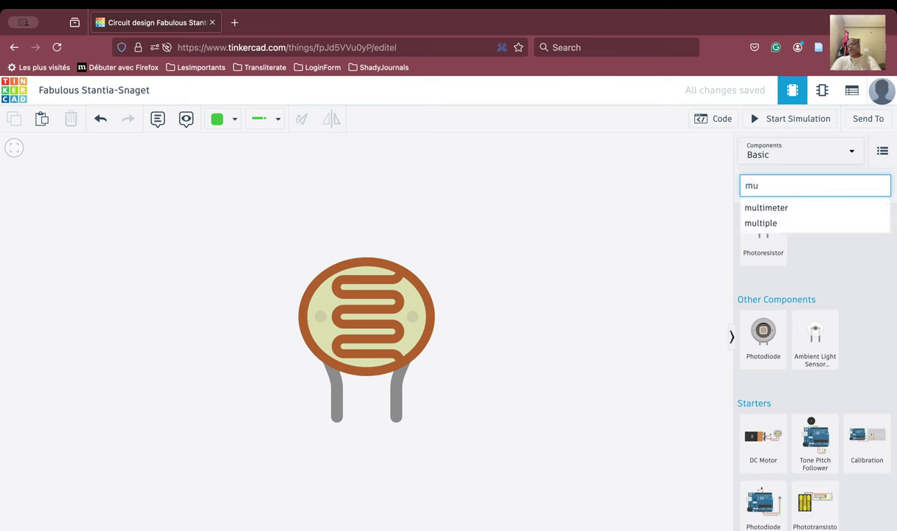
click(801, 208)
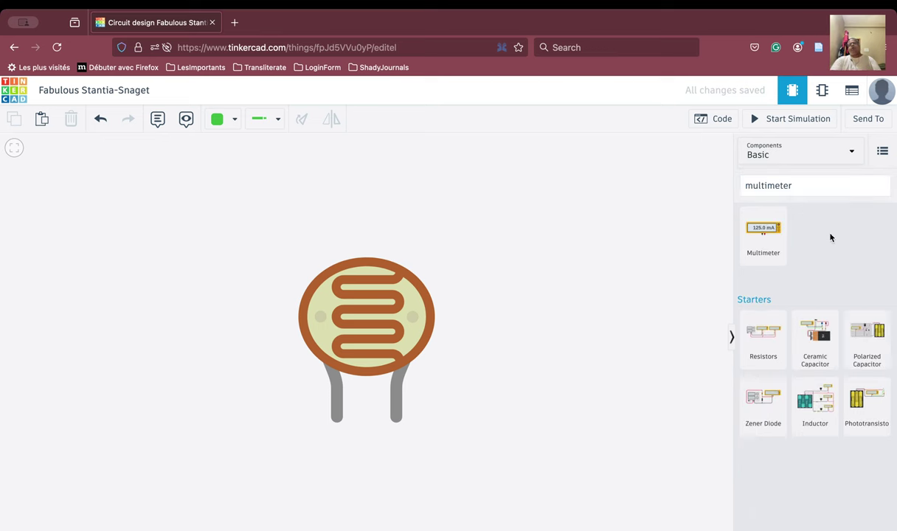
click(772, 239)
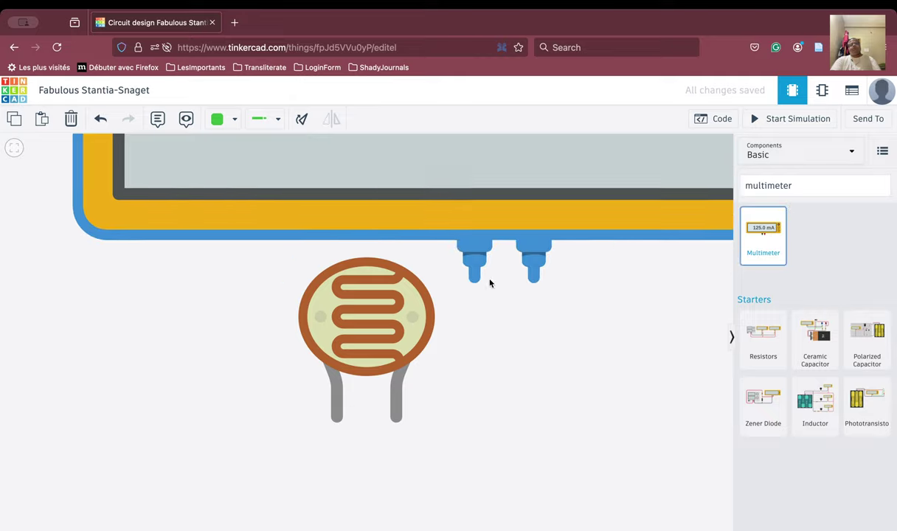
click(452, 318)
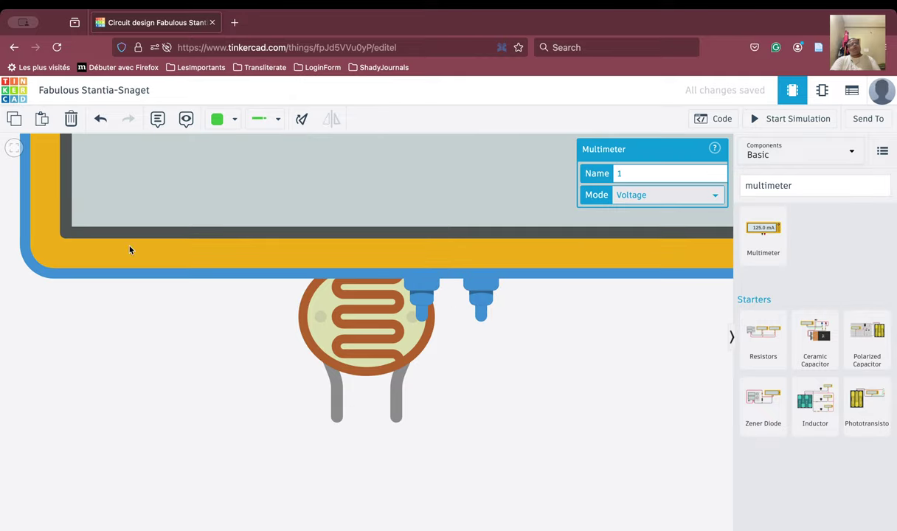
Step: Move the photoresistor clear of the multimeter so it sits below the two probe terminals
click(14, 148)
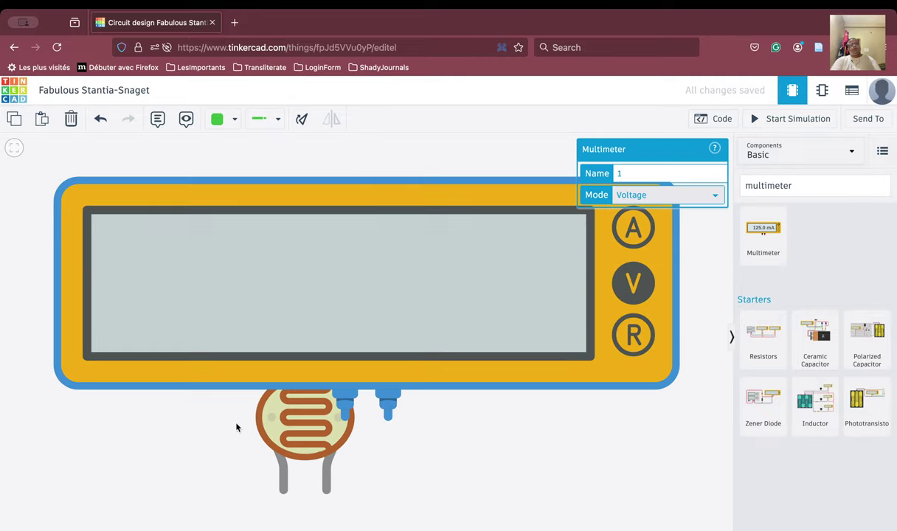
drag(289, 415, 360, 530)
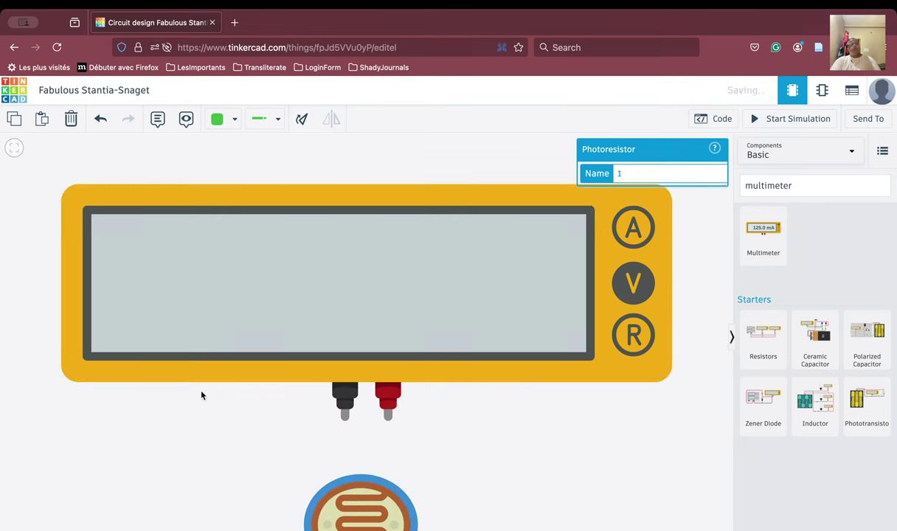
click(14, 148)
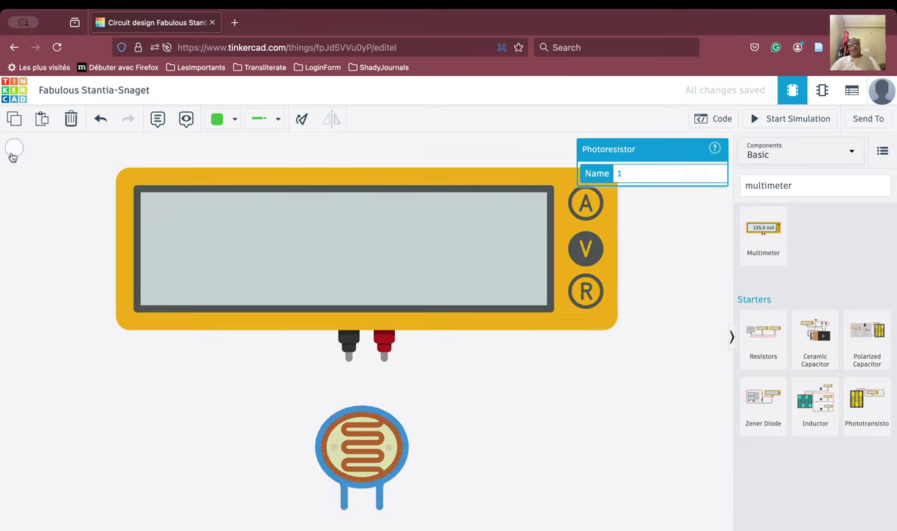
click(214, 437)
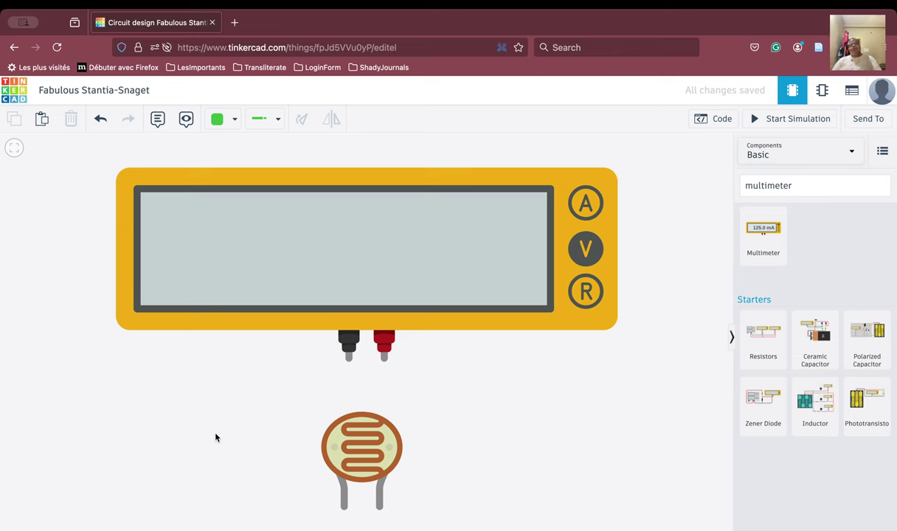
Step: Set the multimeter's mode to Resistance
click(597, 302)
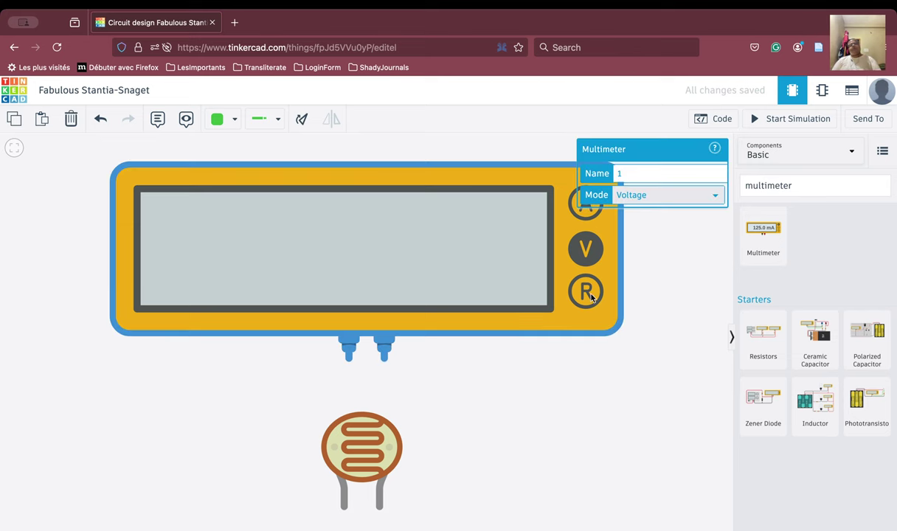
click(650, 209)
click(675, 292)
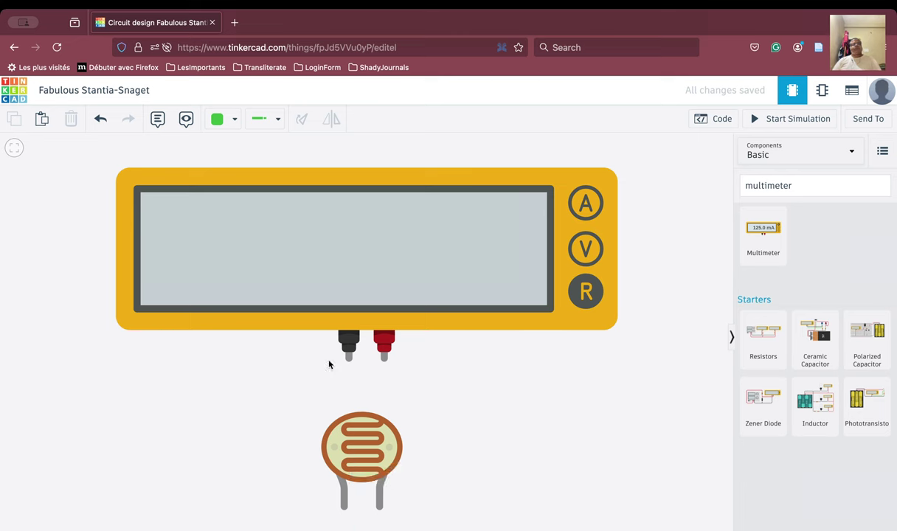
Step: Wire the multimeter's black terminal to the photoresistor's left lead, routing the green wire around the left side with two bends
click(348, 360)
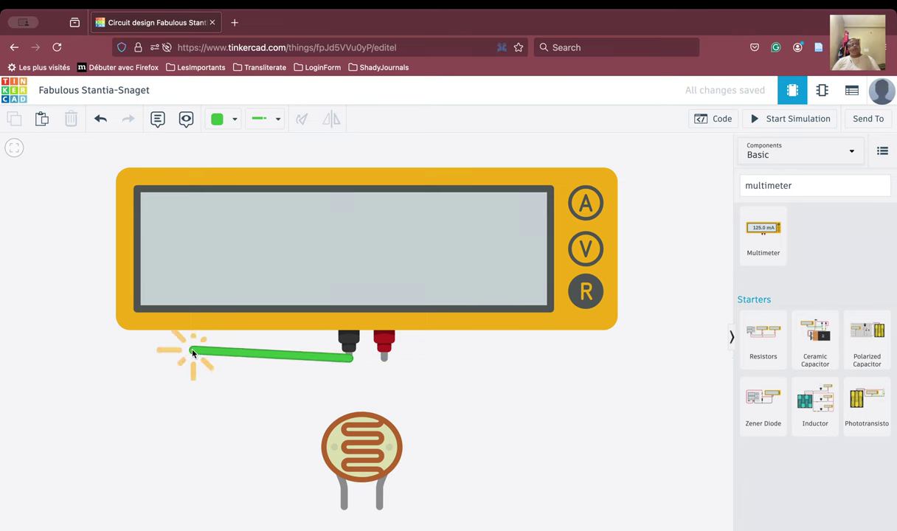
click(184, 360)
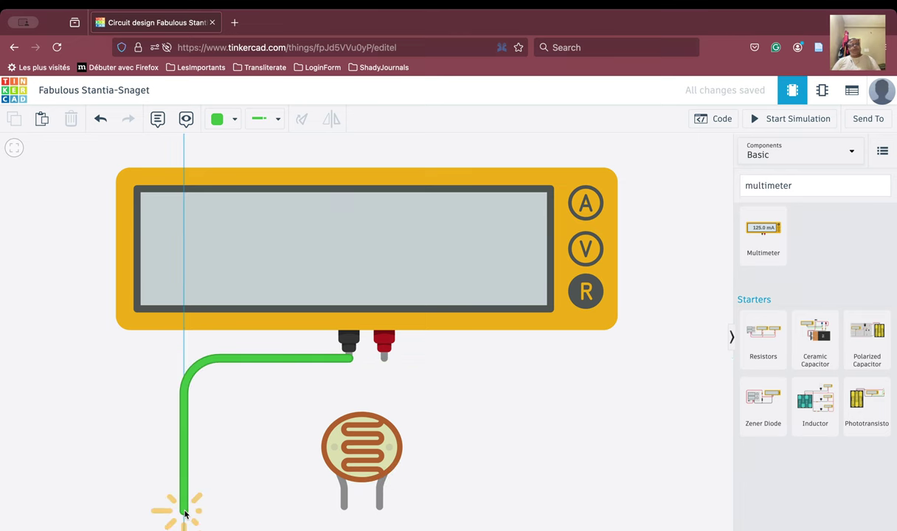
click(184, 513)
click(344, 506)
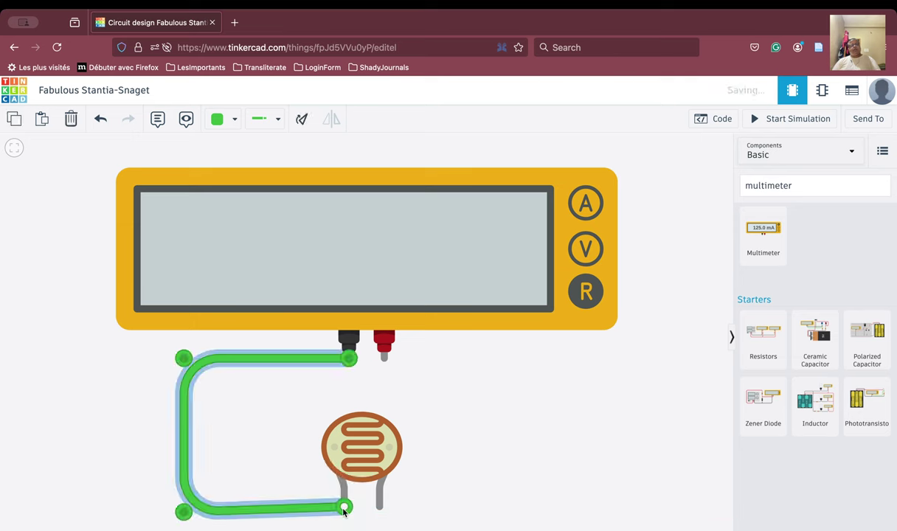
Step: Wire the photoresistor's Terminal 2 to the multimeter's red terminal, routing the green wire around the right side with two bends
click(381, 509)
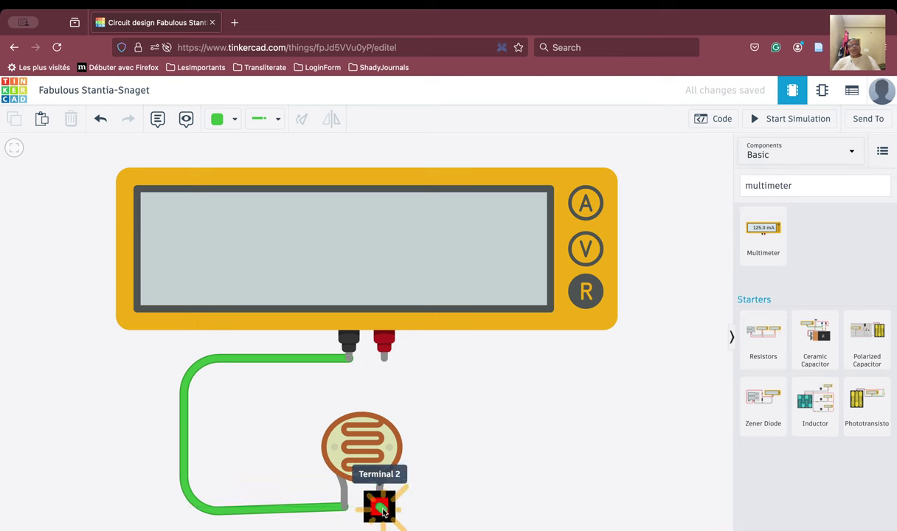
click(519, 507)
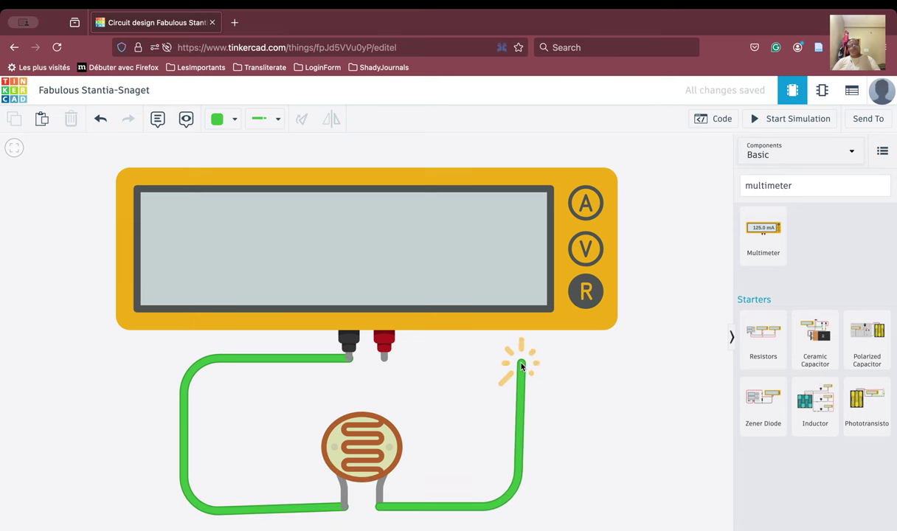
click(521, 362)
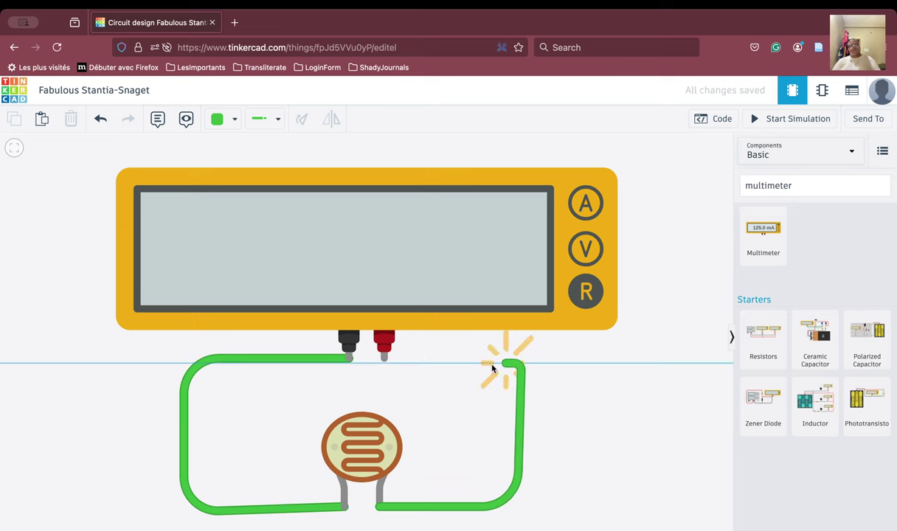
click(383, 348)
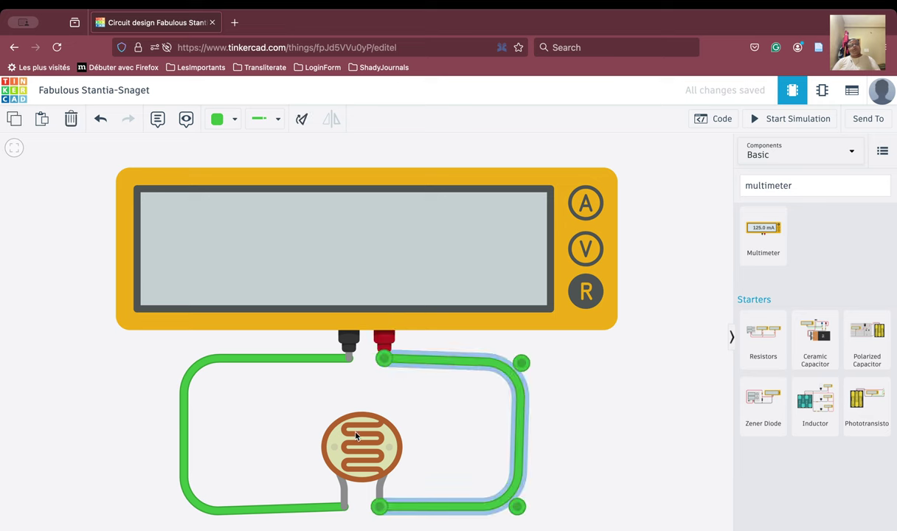
Step: Straighten both green wires by aligning their bend points with the terminals so the segments run horizontally and vertically
click(184, 513)
drag(185, 515, 187, 510)
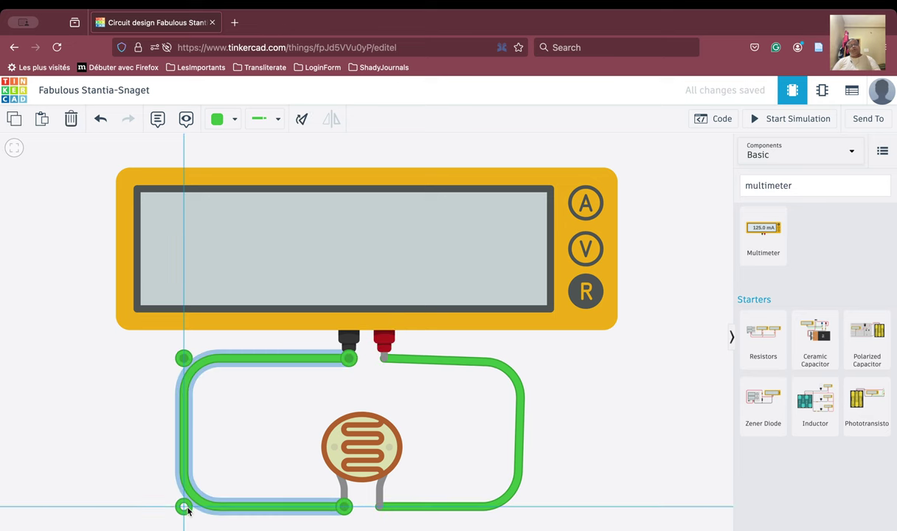
click(457, 505)
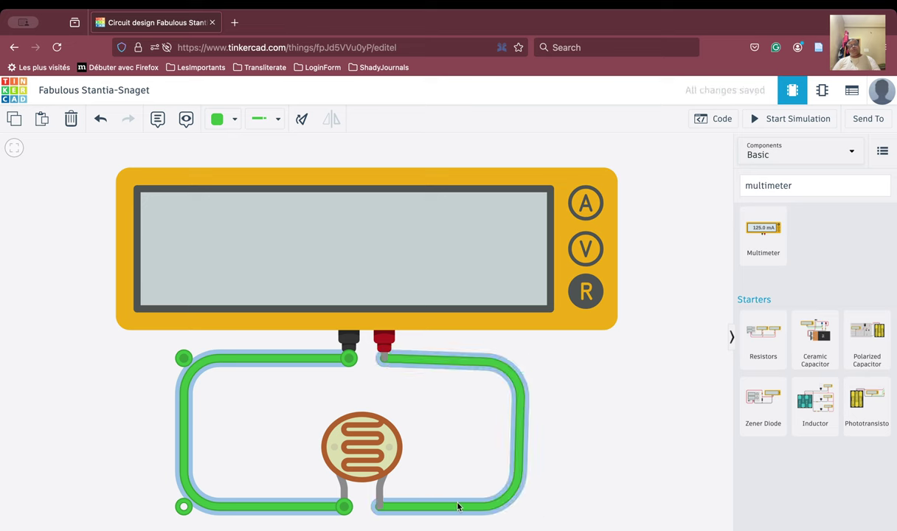
drag(522, 508, 523, 507)
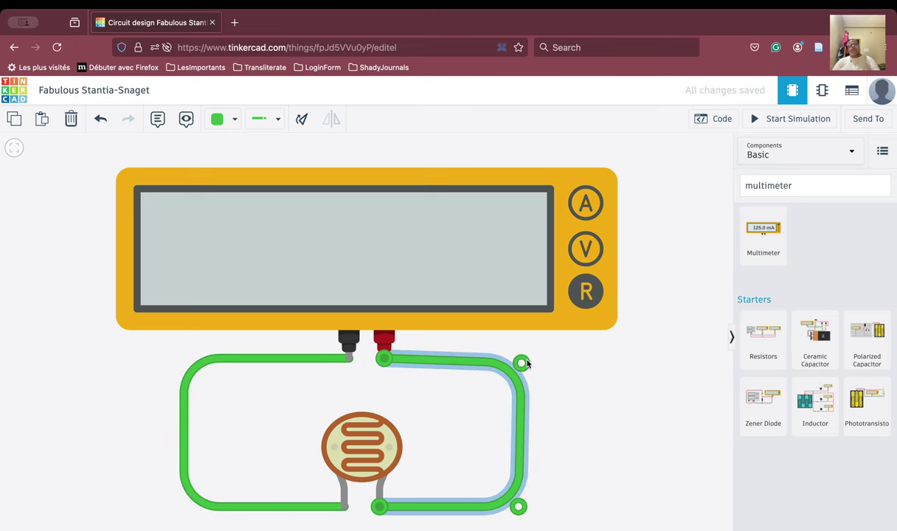
mouse_move(521, 363)
mouse_down()
mouse_move(513, 359)
mouse_move(520, 359)
mouse_up()
click(233, 359)
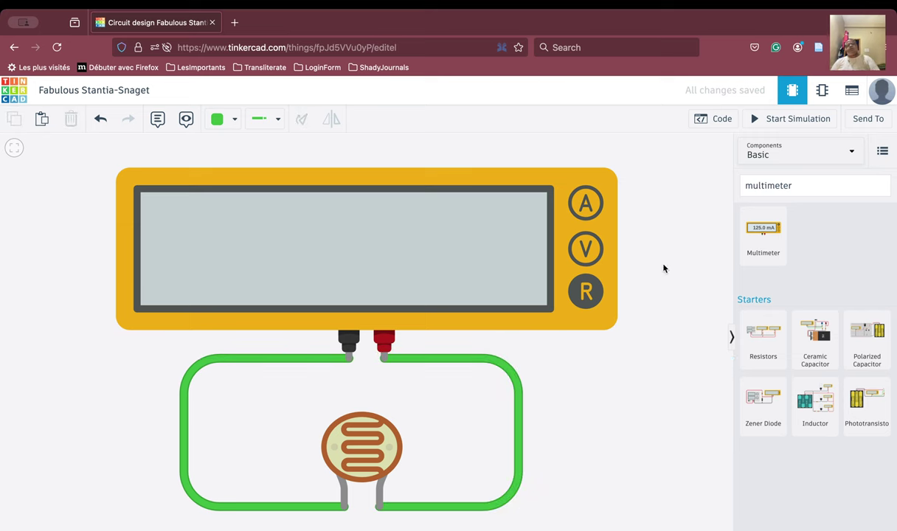
Step: Start the simulation and raise the photoresistor's light level from dark to full brightness
click(787, 118)
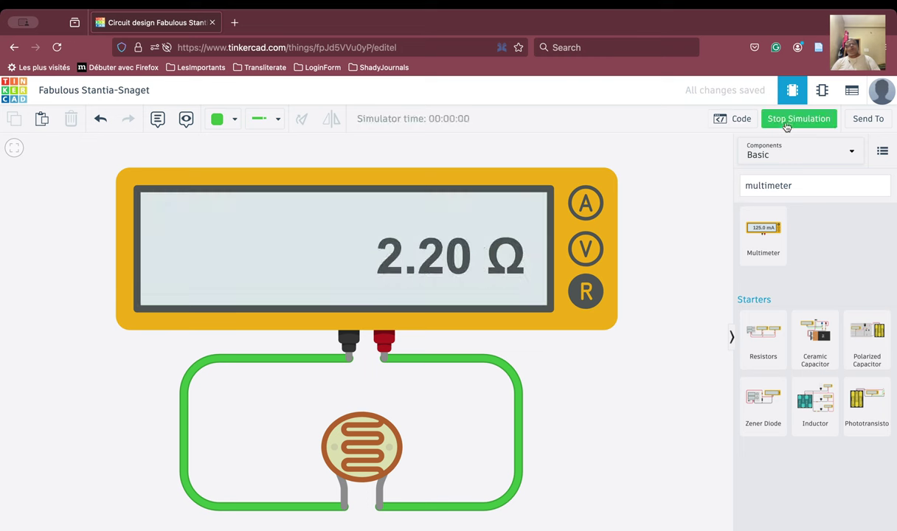
click(335, 438)
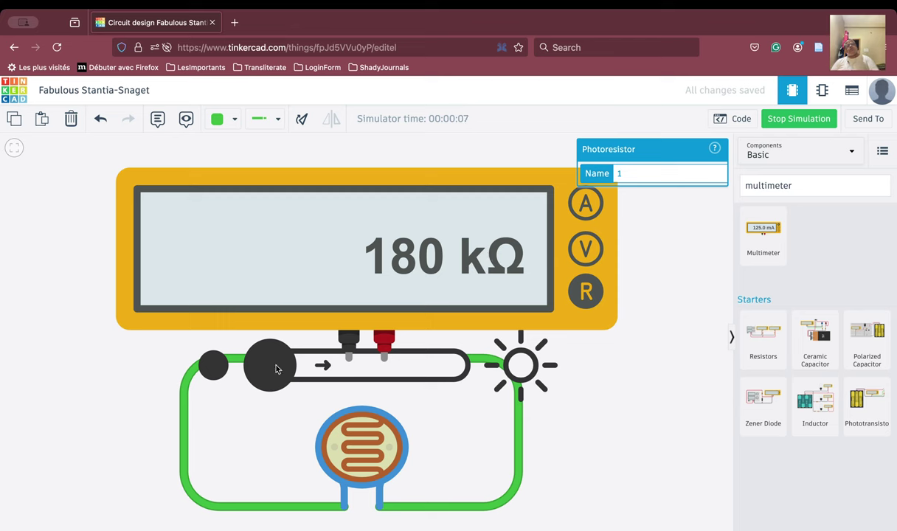
drag(277, 369, 464, 381)
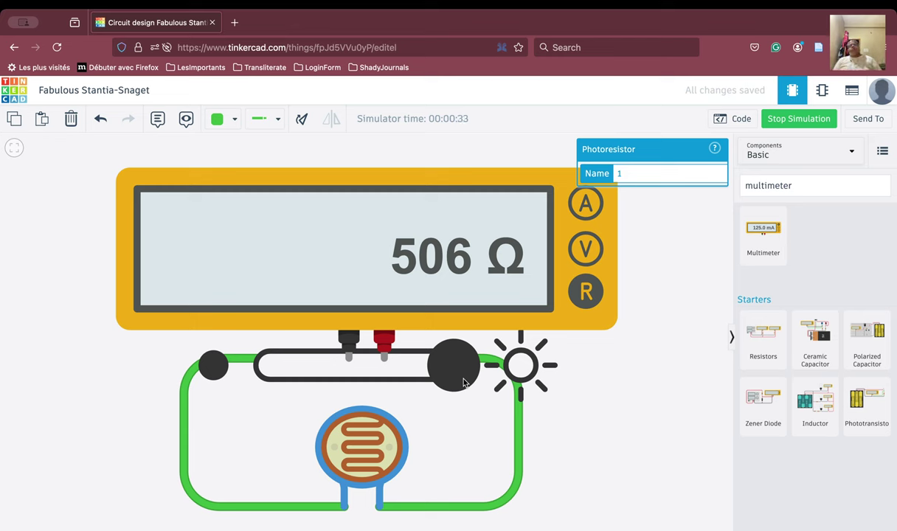
Step: Delete the multimeter together with its wires, and move the photoresistor up to the upper middle of the workplane
mouse_move(457, 374)
mouse_down()
mouse_move(314, 366)
mouse_move(465, 377)
mouse_up()
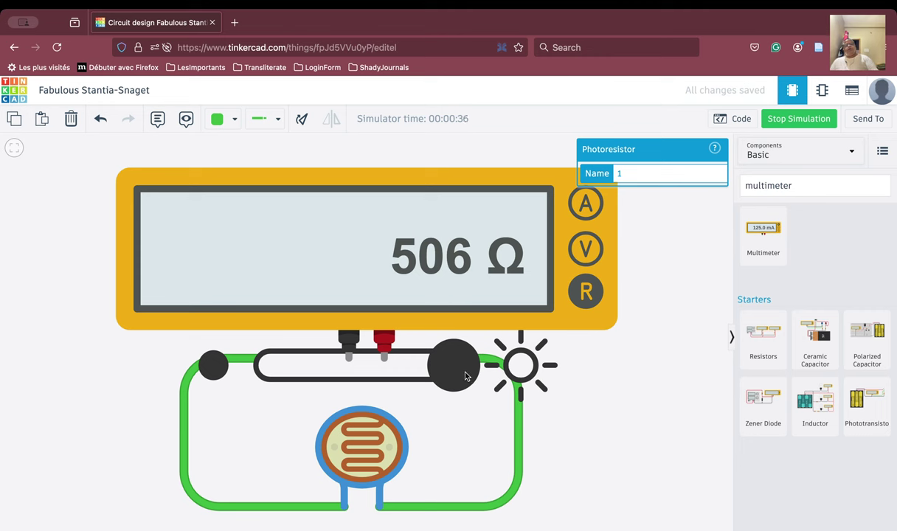
click(666, 428)
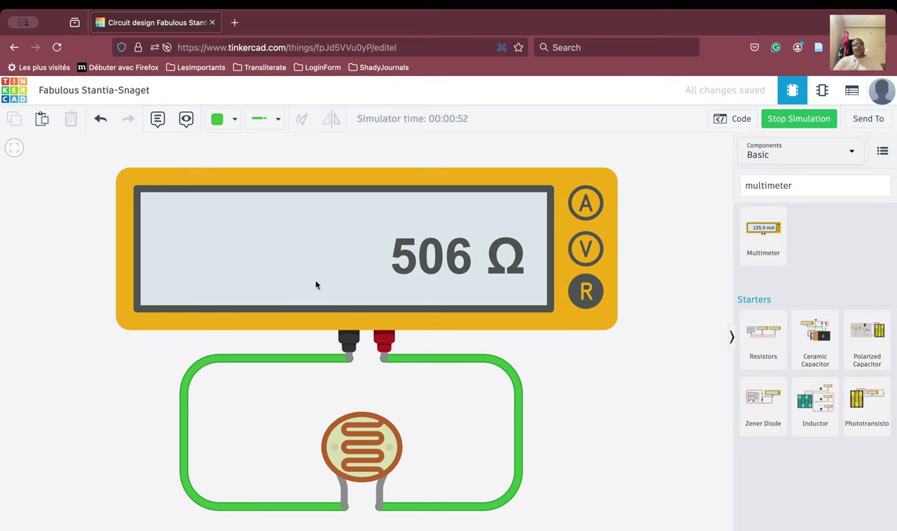
click(333, 248)
key(Delete)
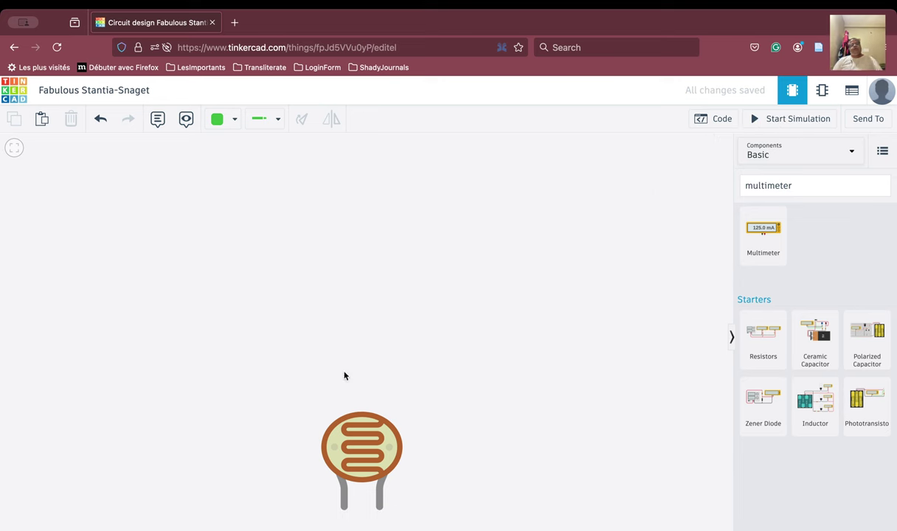
drag(362, 452, 348, 231)
click(465, 332)
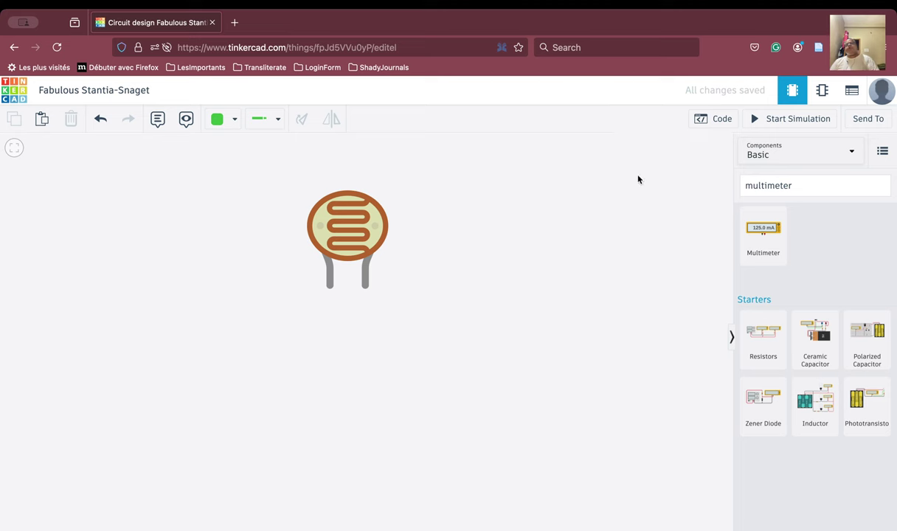
Step: Search the components for "batt" and place a 9V Battery to the right of the photoresistor, mirrored so its positive terminal is on top
click(822, 181)
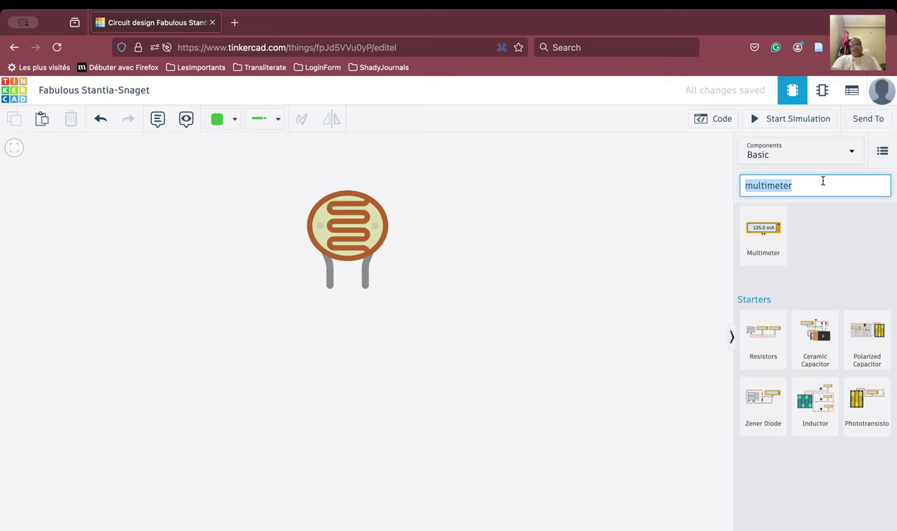
text(batt)
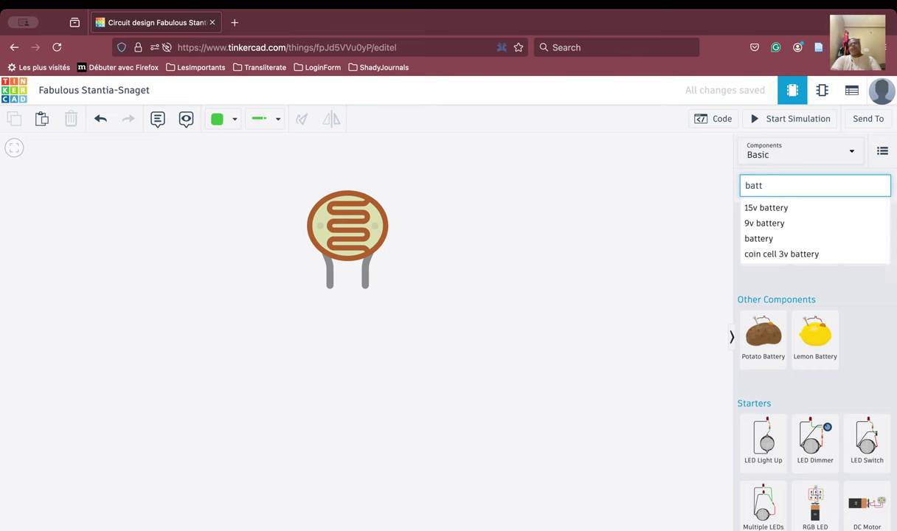
drag(764, 230, 497, 332)
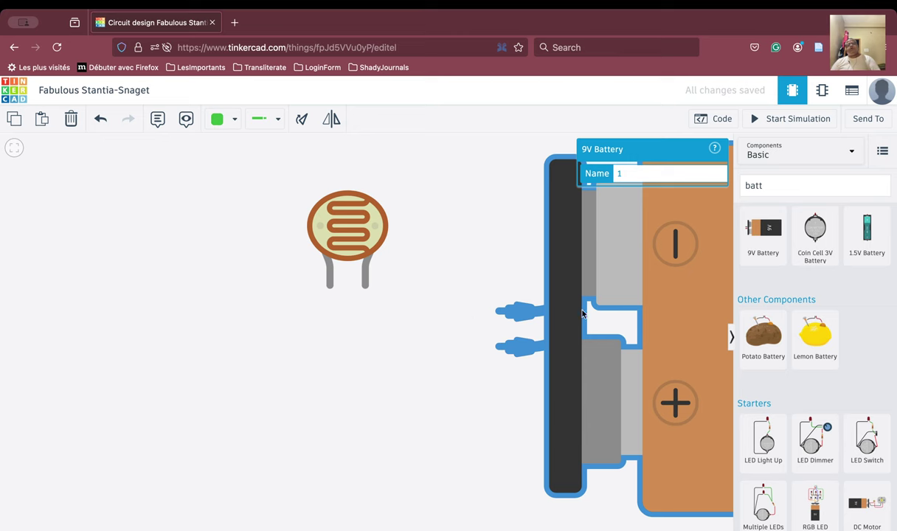
click(415, 335)
click(650, 299)
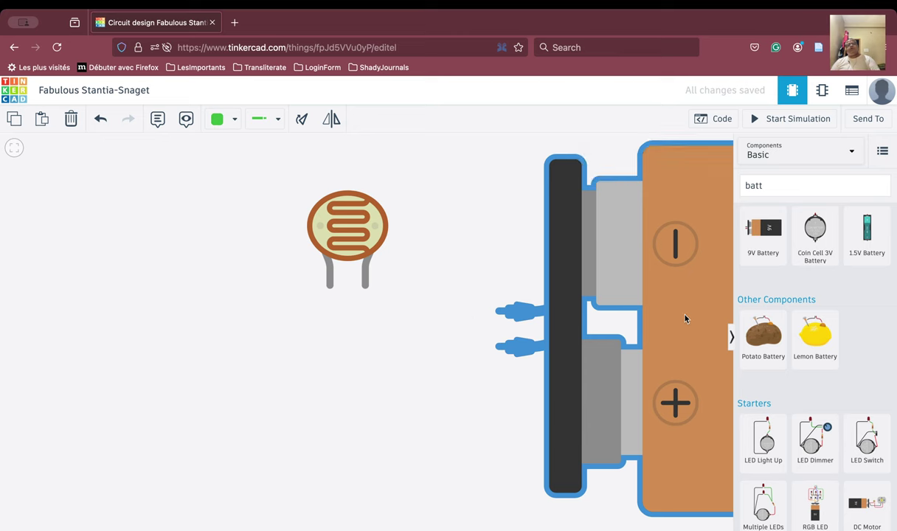
click(303, 118)
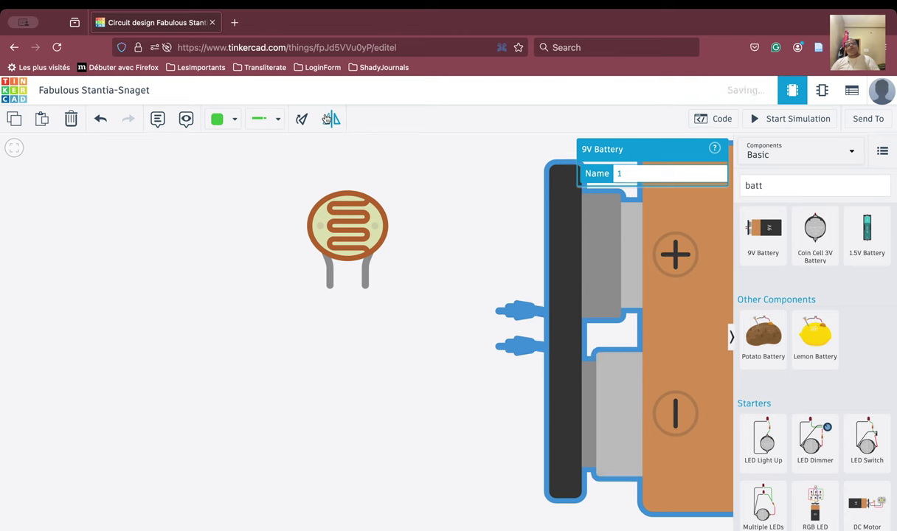
click(411, 282)
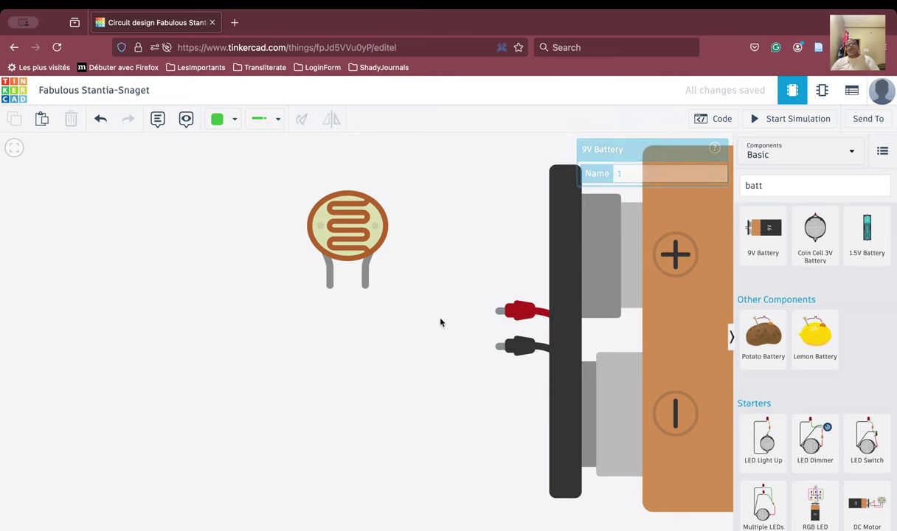
Step: Wire the battery's red positive terminal to the photoresistor's right lead, with one bend in the green wire
click(498, 314)
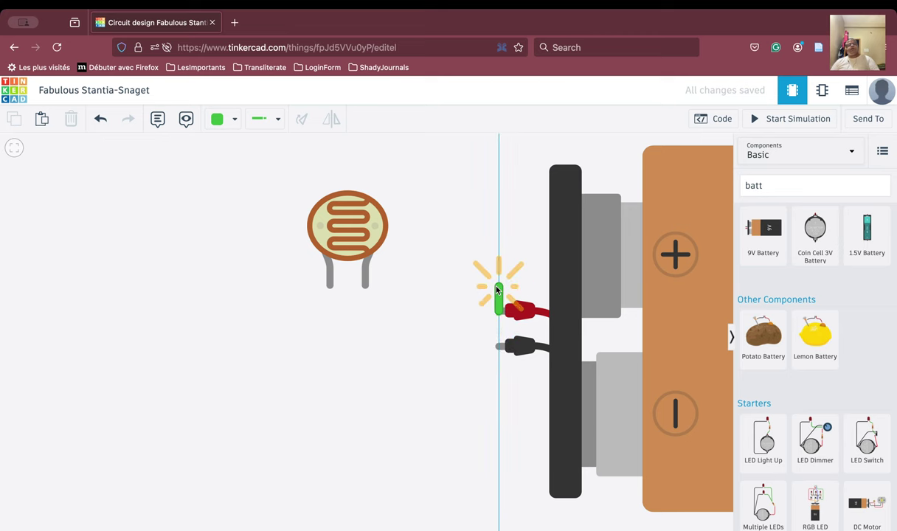
click(372, 287)
click(382, 365)
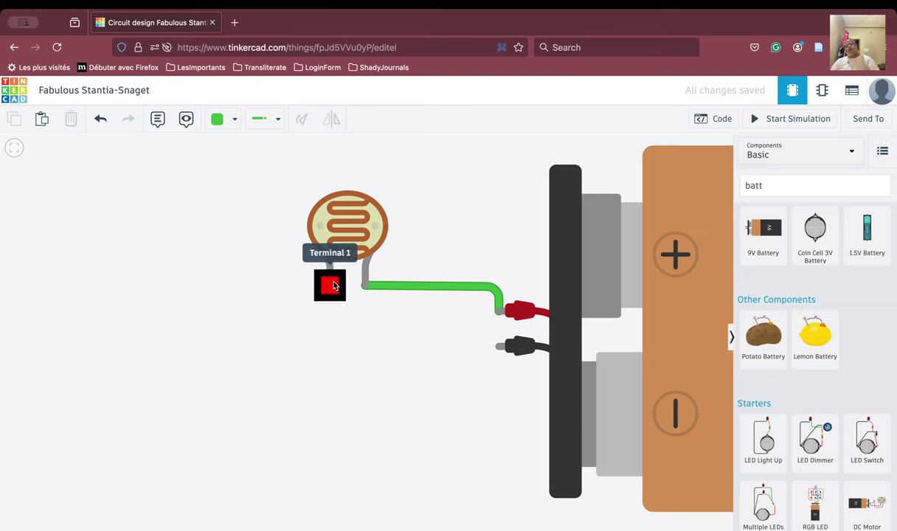
Step: Search the components for "bul" and place a Light bulb to the left of the photoresistor
double_click(826, 181)
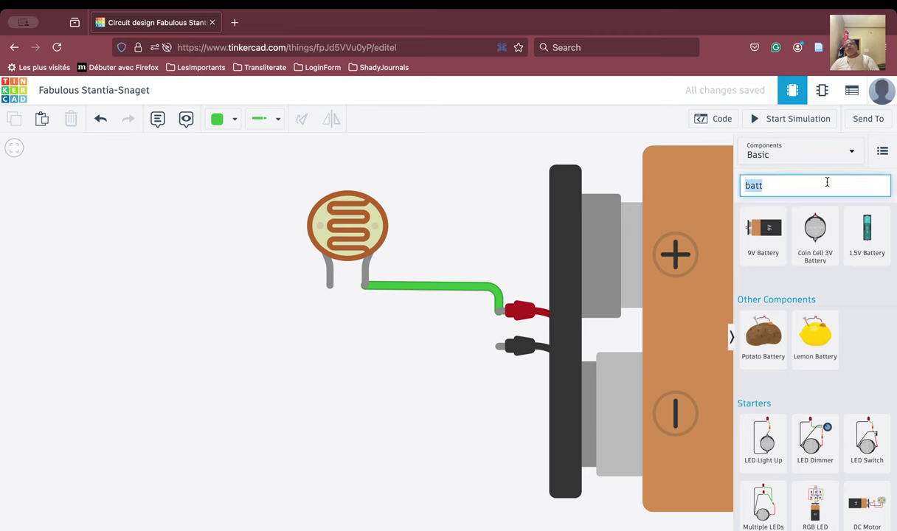
text(bu)
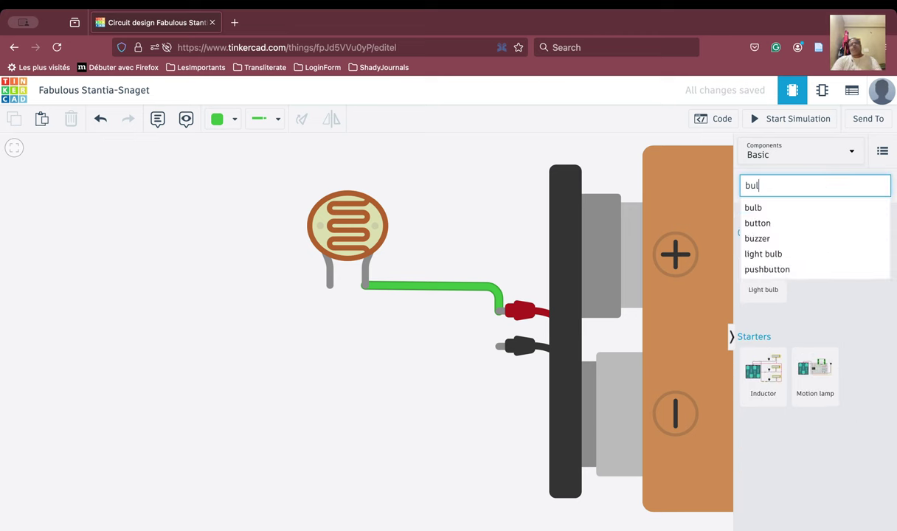
text(l)
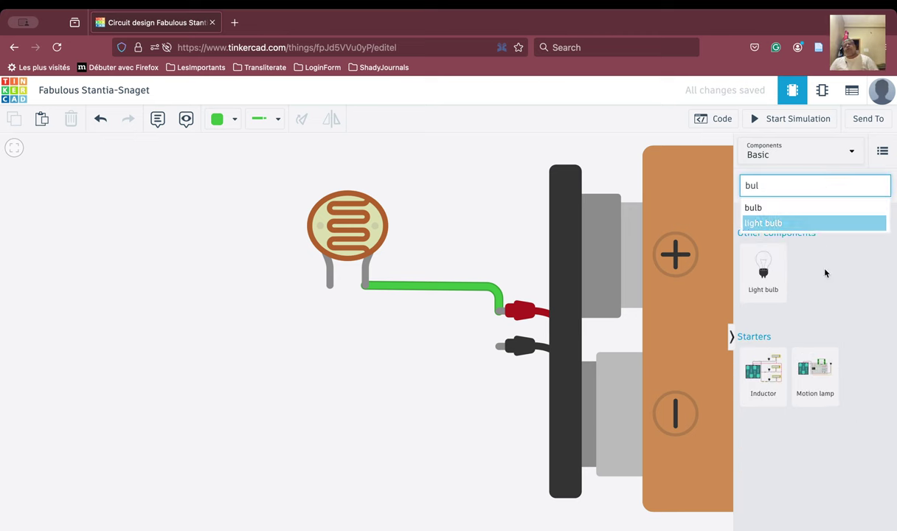
drag(764, 272, 122, 517)
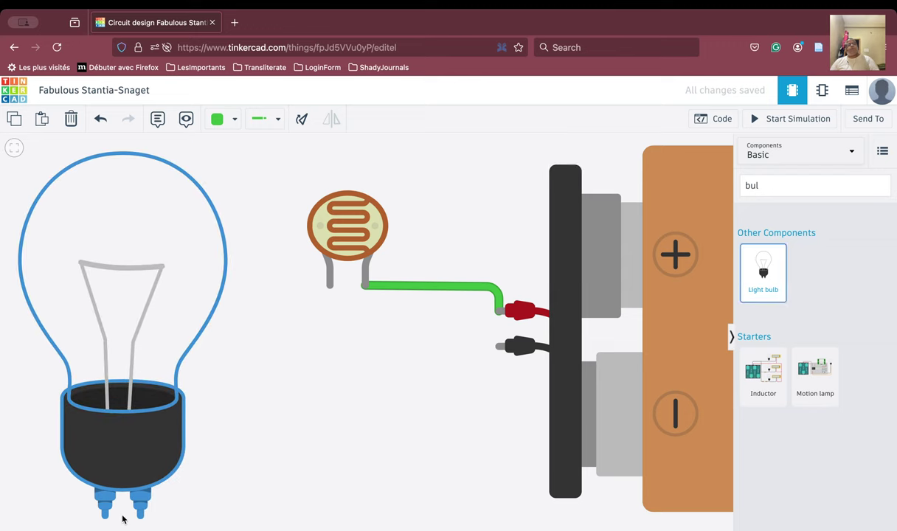
Step: Move the light bulb slightly up and further left, away from the photoresistor
click(14, 148)
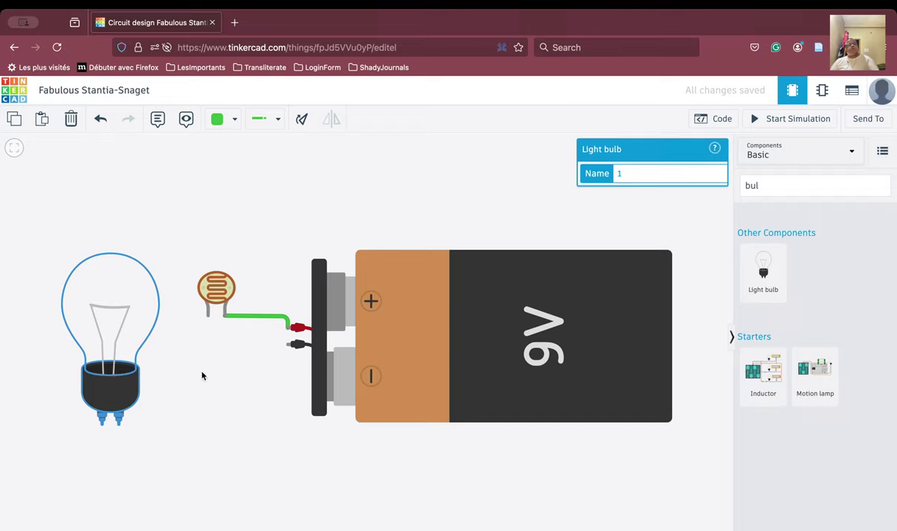
drag(202, 372, 417, 368)
scroll(417, 369, up, 5)
scroll(417, 368, down, 6)
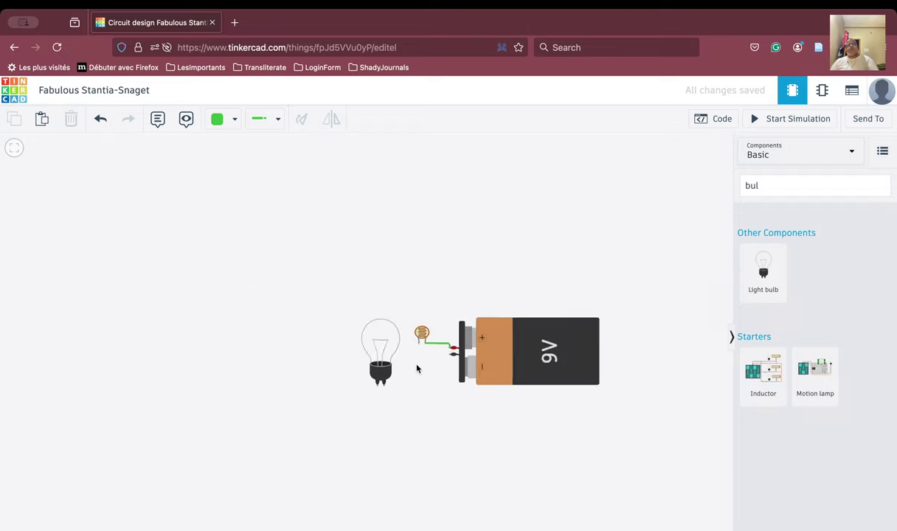
scroll(416, 368, up, 3)
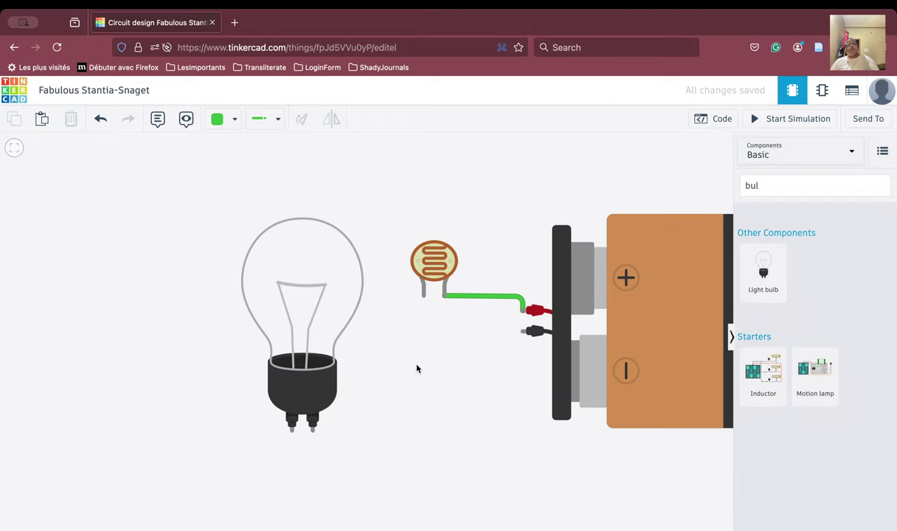
click(293, 298)
drag(295, 296, 258, 288)
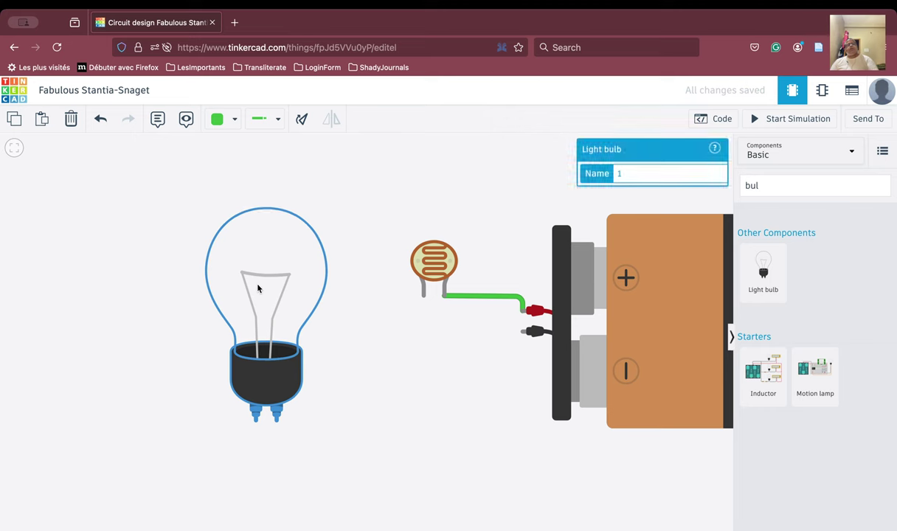
Step: Wire the photoresistor's left lead to the bulb's Terminal 2, routing the green wire down beside and beneath the bulb with three bends
click(423, 298)
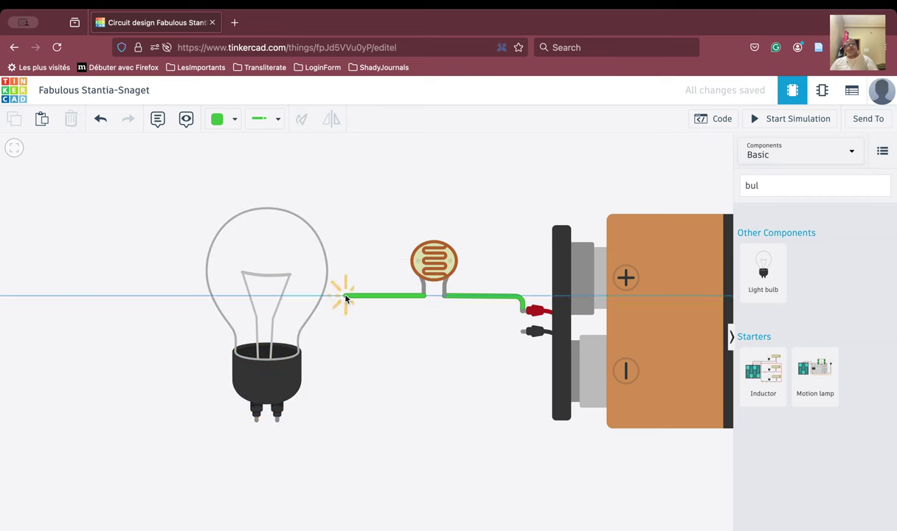
click(345, 296)
click(336, 437)
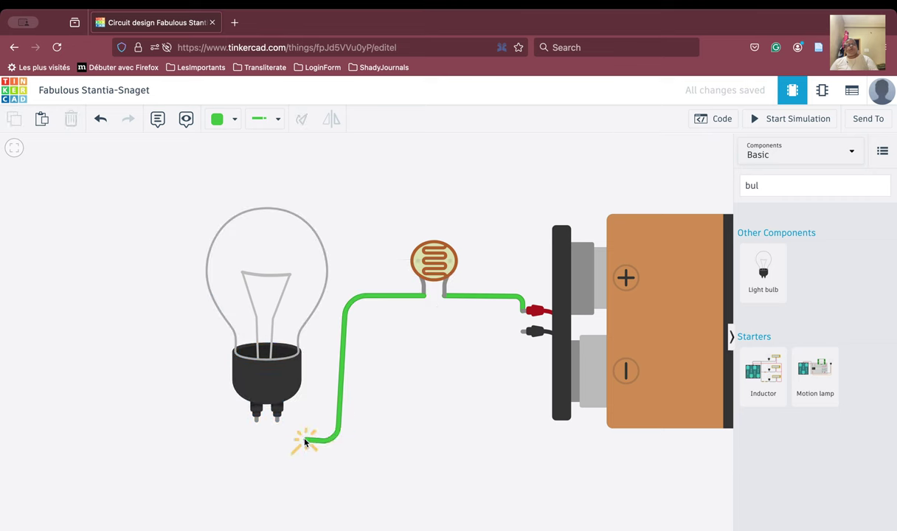
click(285, 443)
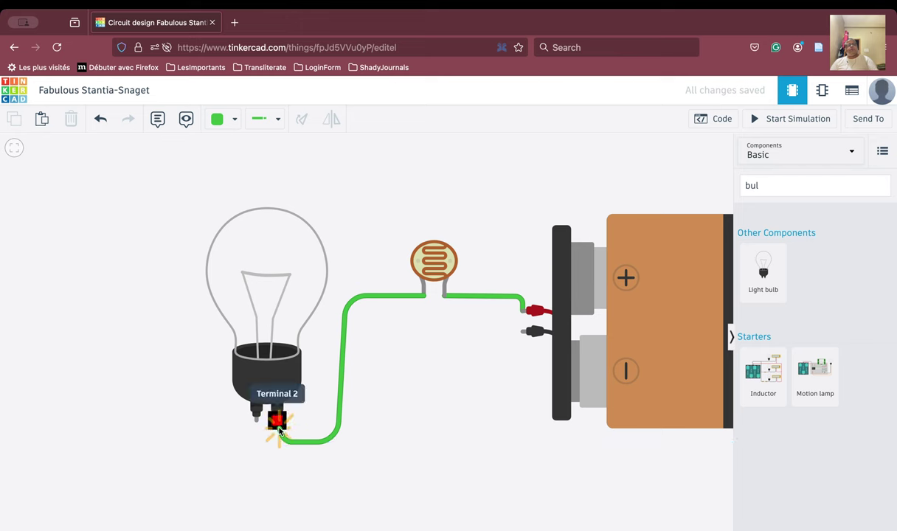
click(276, 420)
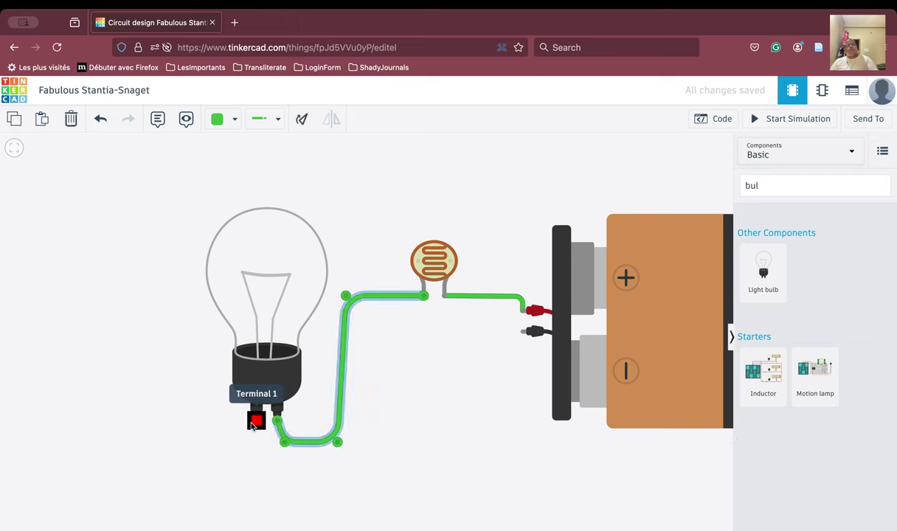
Step: Wire the bulb's Terminal 1 to the battery's black negative terminal, routing the green wire beneath the circuit with two bends
click(255, 416)
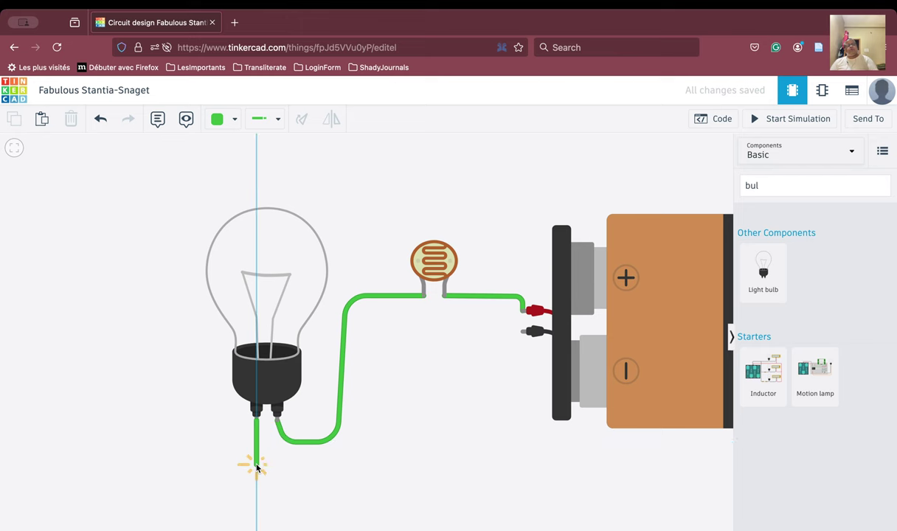
click(256, 466)
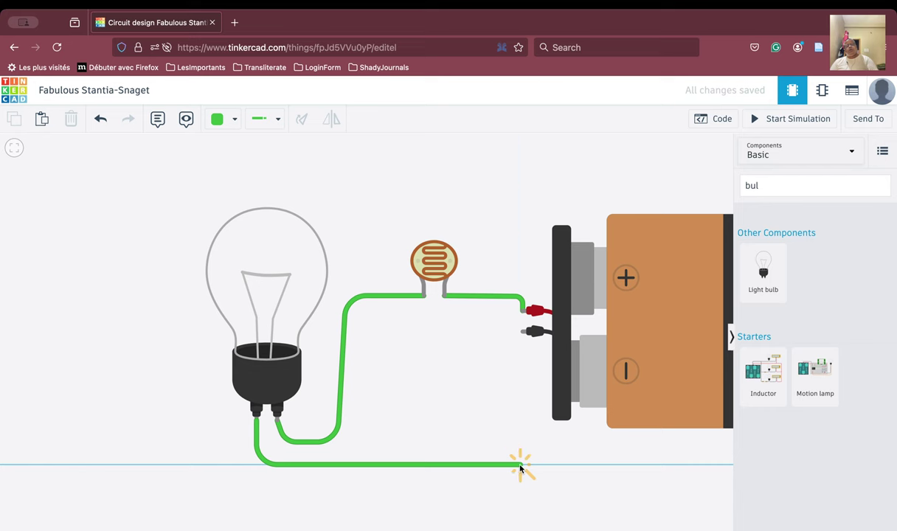
click(520, 466)
click(522, 334)
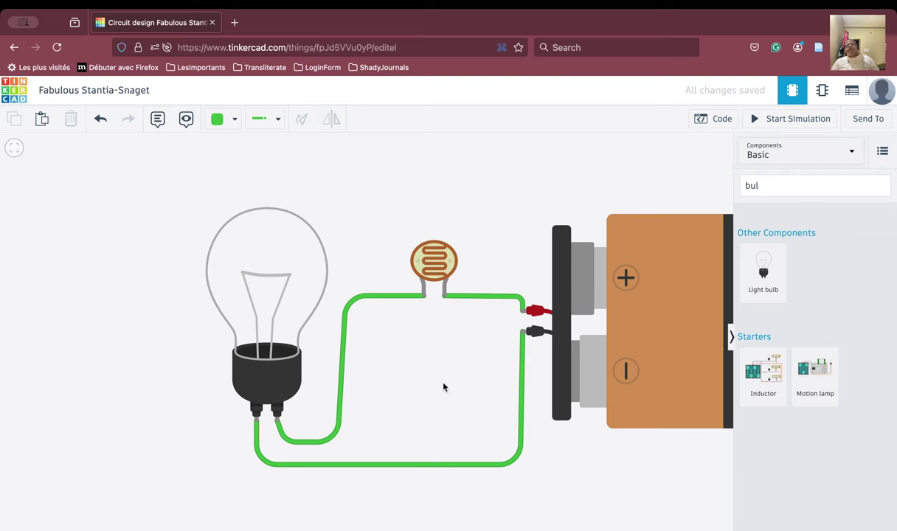
Step: Start the simulation and raise the photoresistor's light level from dark to full brightness to test the bulb
click(778, 119)
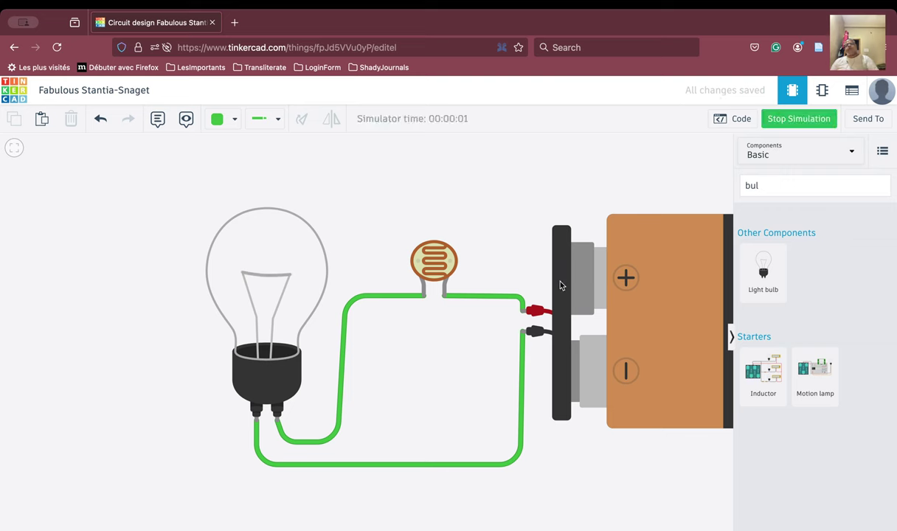
click(435, 265)
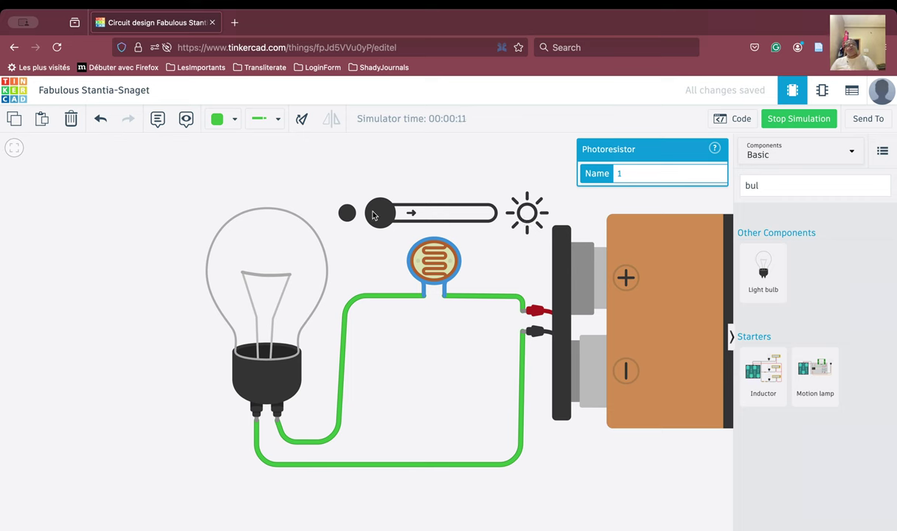
drag(381, 215, 497, 220)
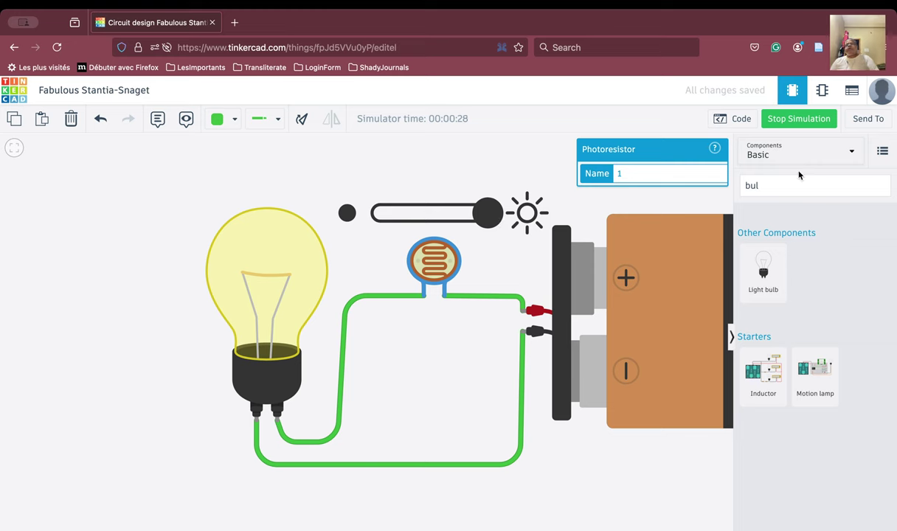
Step: Search the components for "dc motor" and place a DC Motor beneath the circuit, between the bulb and the battery
click(807, 191)
double_click(807, 190)
text(mot)
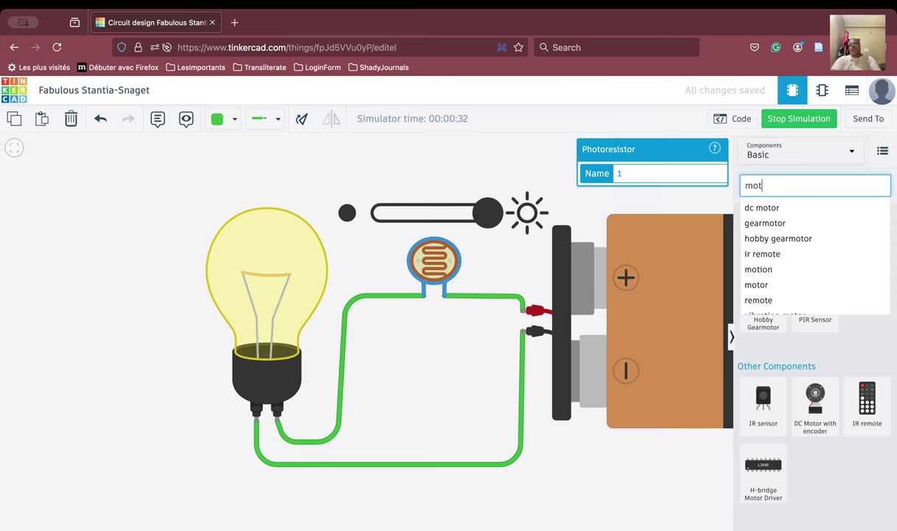
click(804, 213)
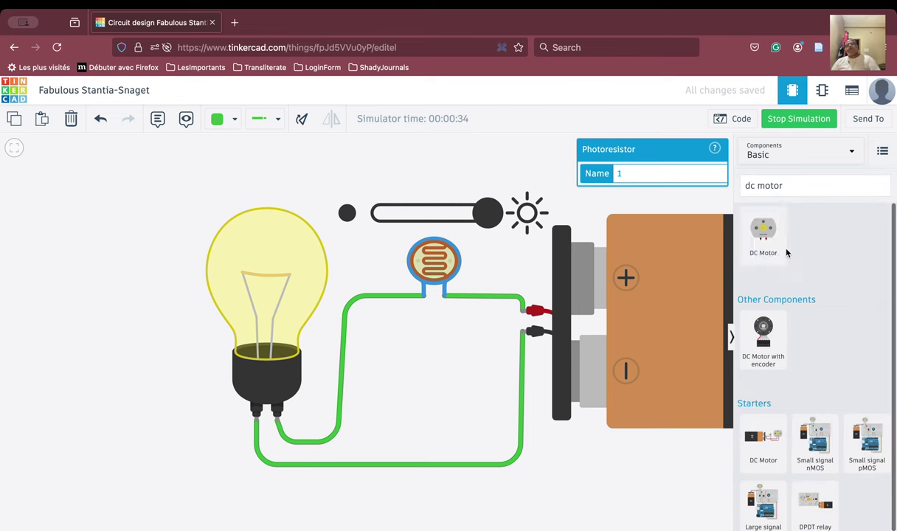
drag(783, 243, 489, 519)
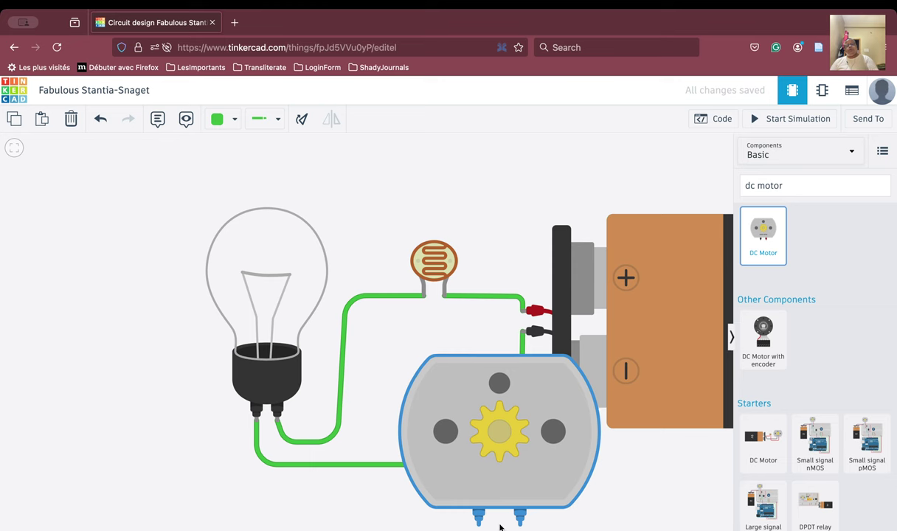
click(16, 151)
drag(320, 400, 260, 461)
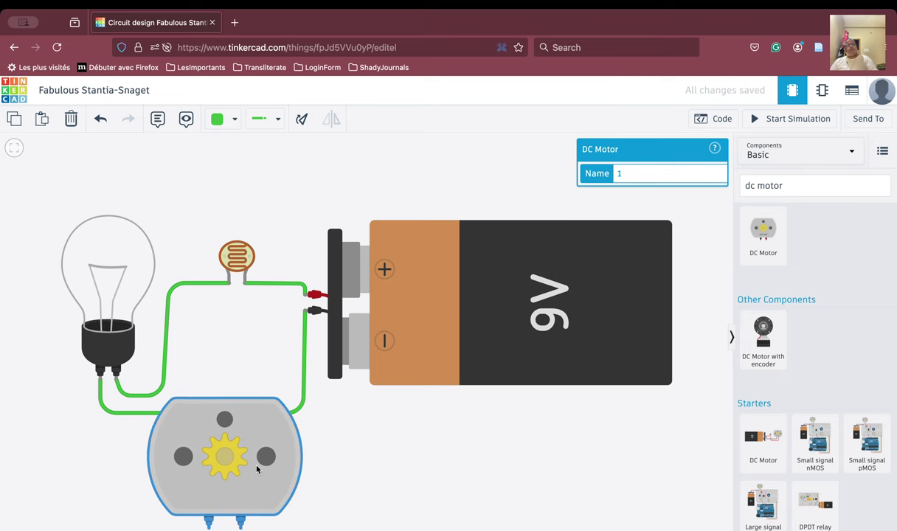
Step: Delete the green wire between the bulb's Terminal 1 and the battery's black negative terminal
click(303, 385)
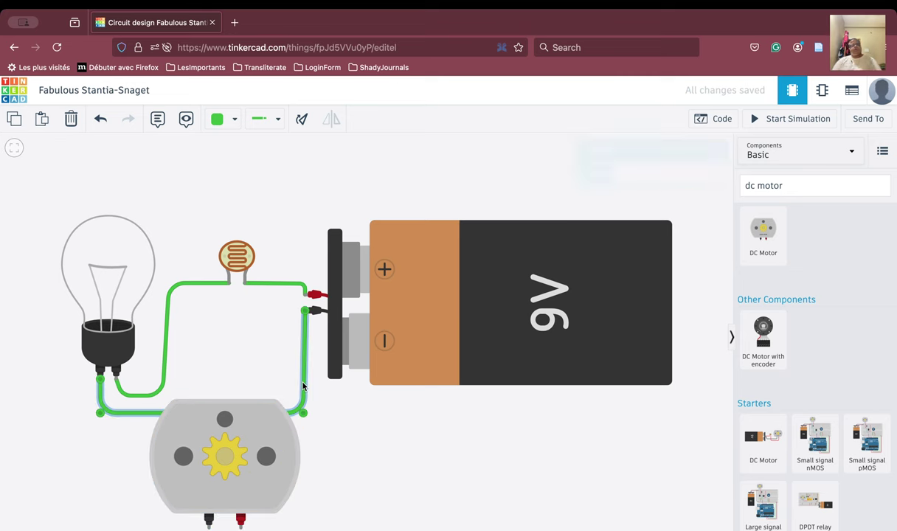
key(Delete)
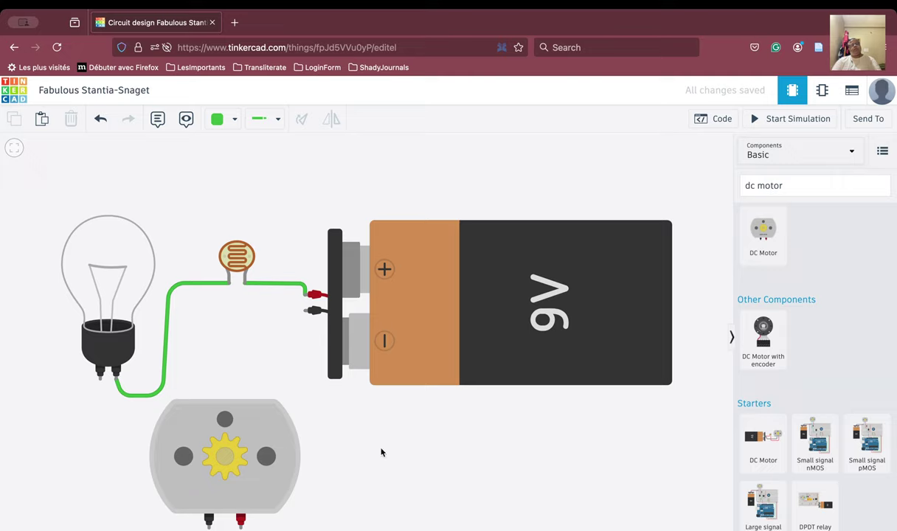
drag(380, 451, 406, 375)
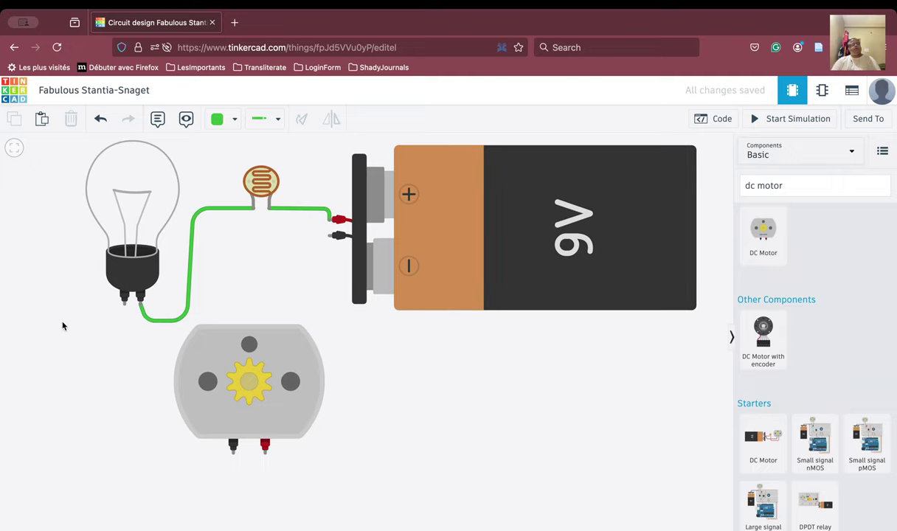
Step: Wire the bulb's Terminal 1 to the DC motor's black Terminal 1, routing the green wire around the motor's left side and underneath with three bends
click(124, 300)
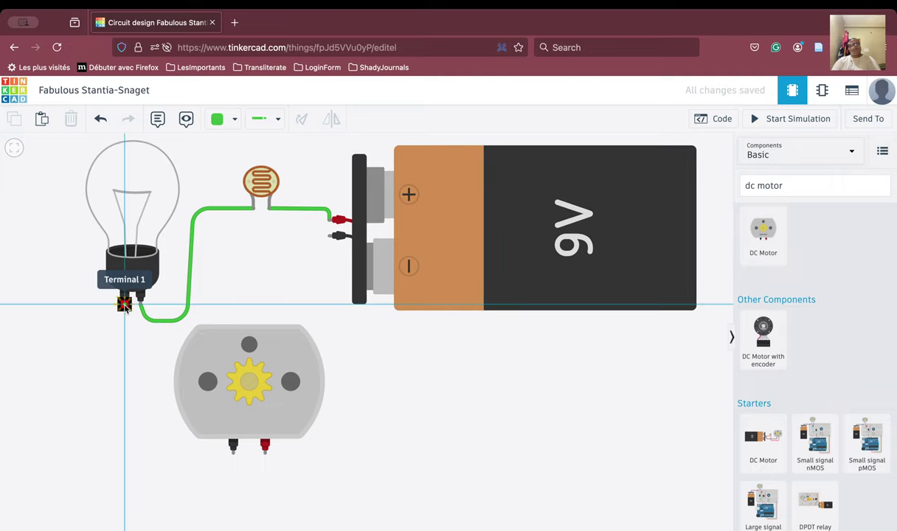
click(56, 304)
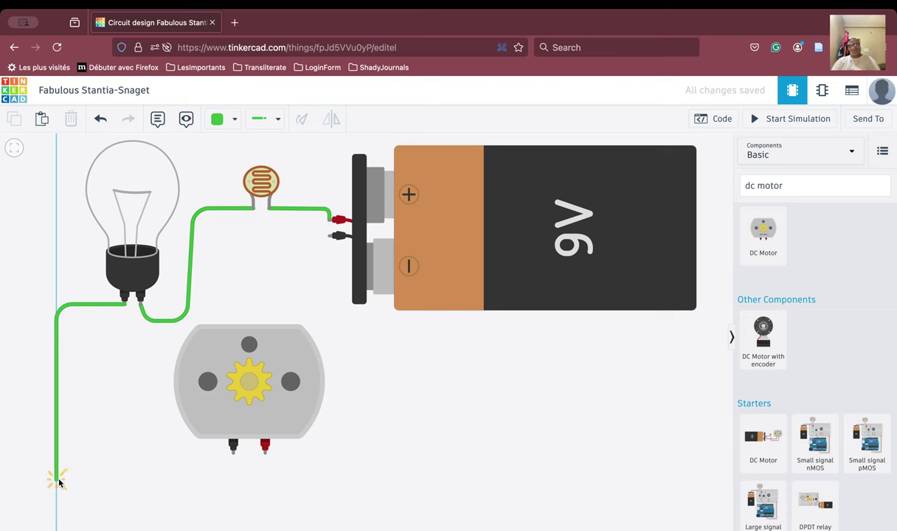
click(57, 480)
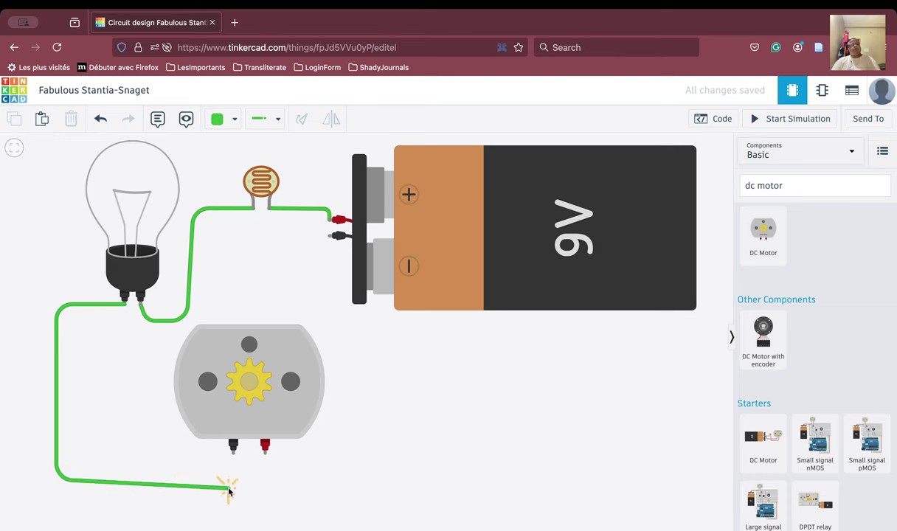
click(236, 480)
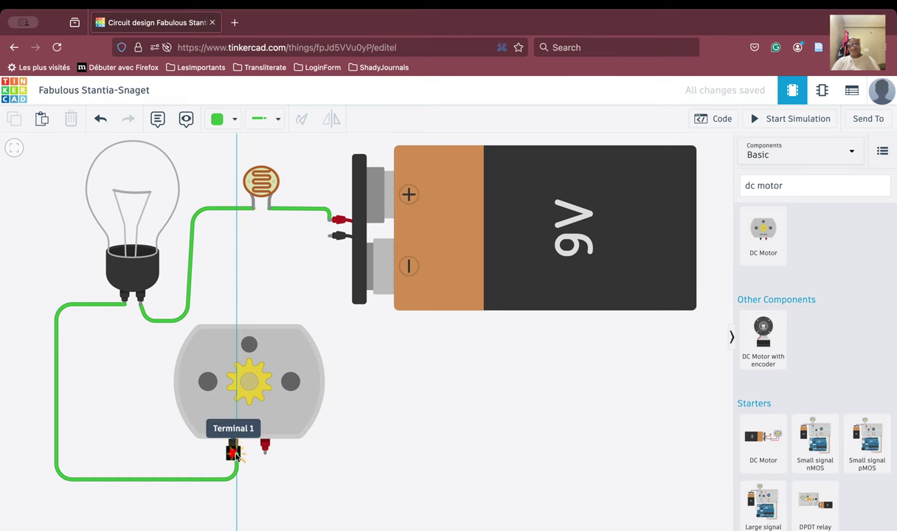
click(233, 449)
Step: Wire the motor's red terminal to the battery's negative terminal, routing the green wire beneath and up the motor's right side with three bends
click(264, 447)
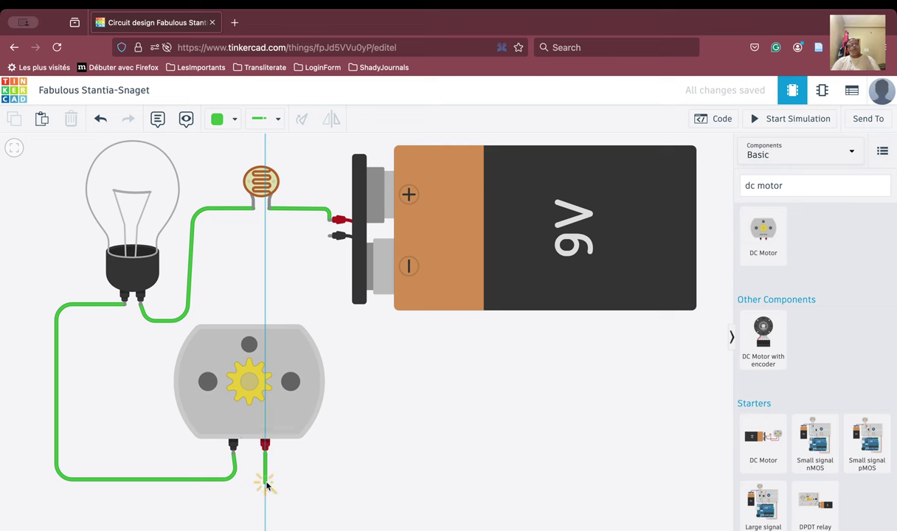
click(265, 483)
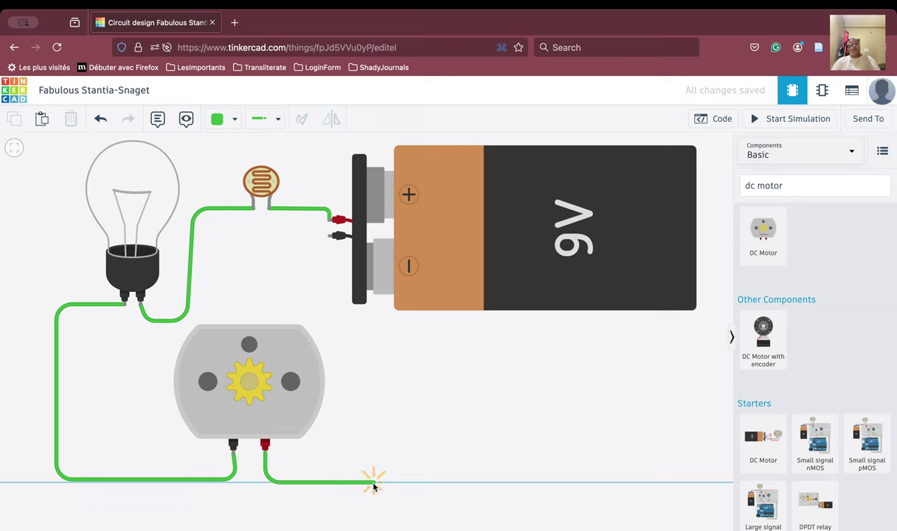
click(374, 483)
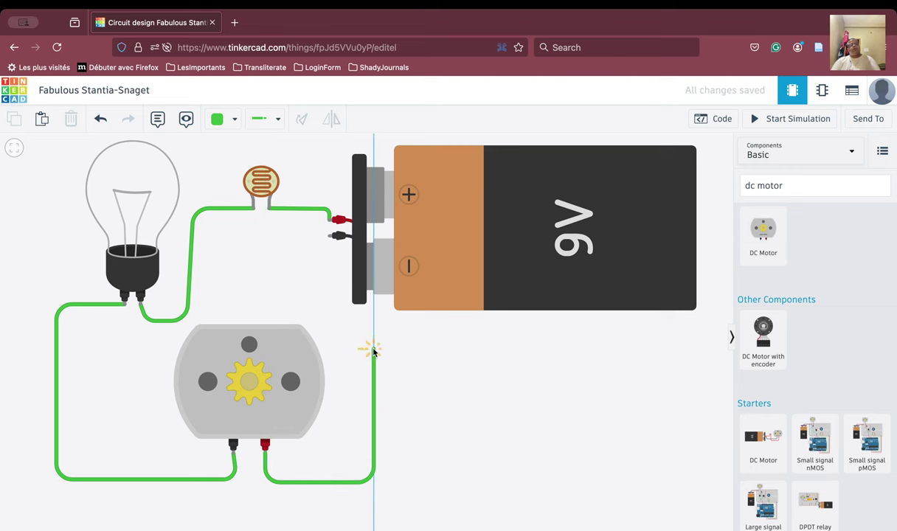
click(318, 297)
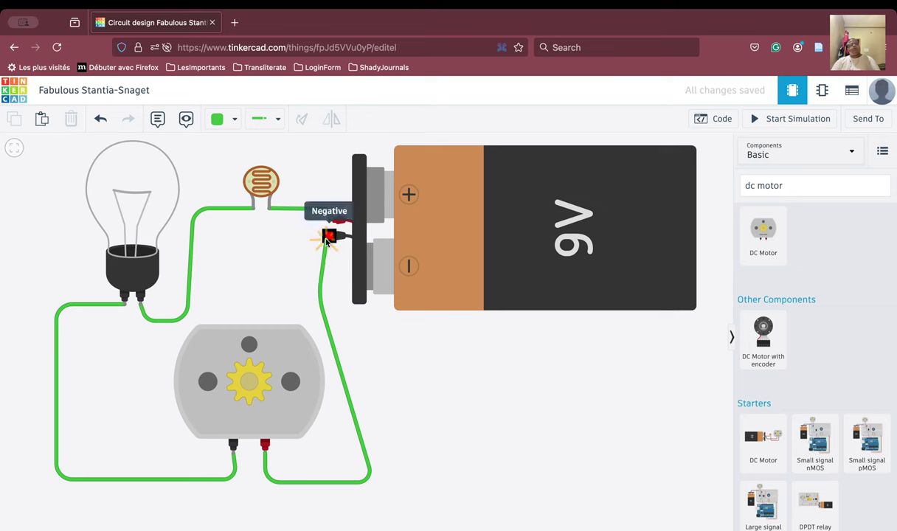
click(329, 236)
click(393, 359)
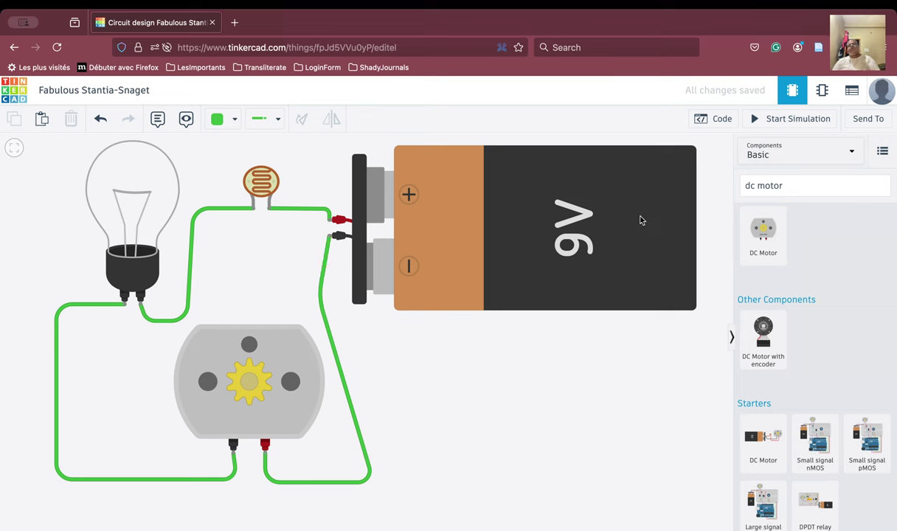
Step: Simulate the circuit with the photoresistor's light level raised to full brightness to test the bulb and motor, and stop the simulation
click(791, 120)
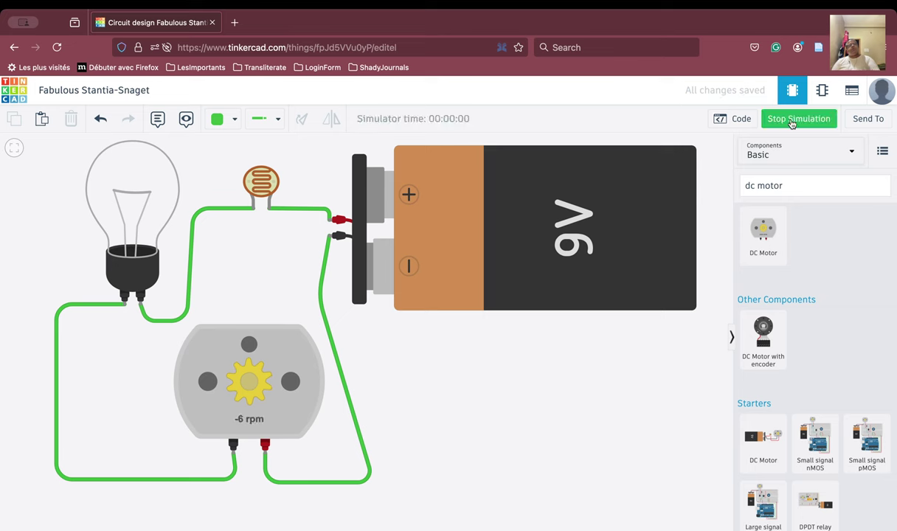
click(272, 185)
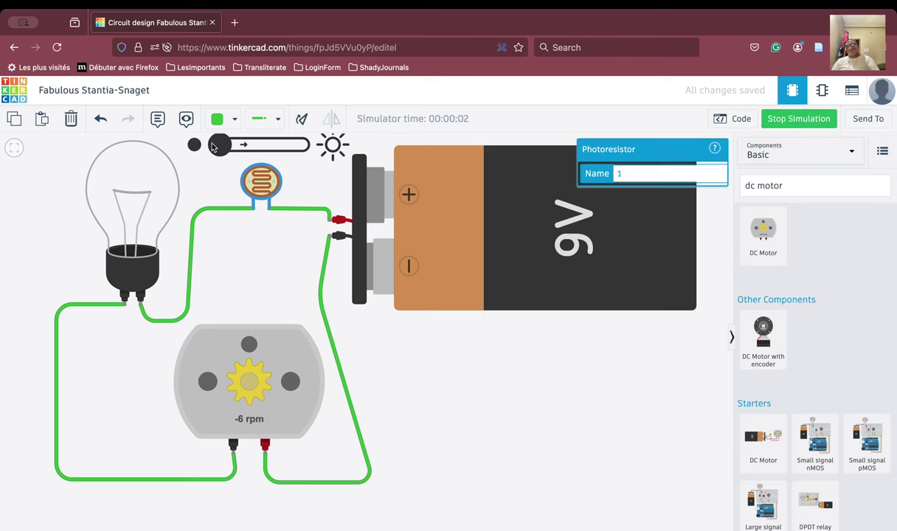
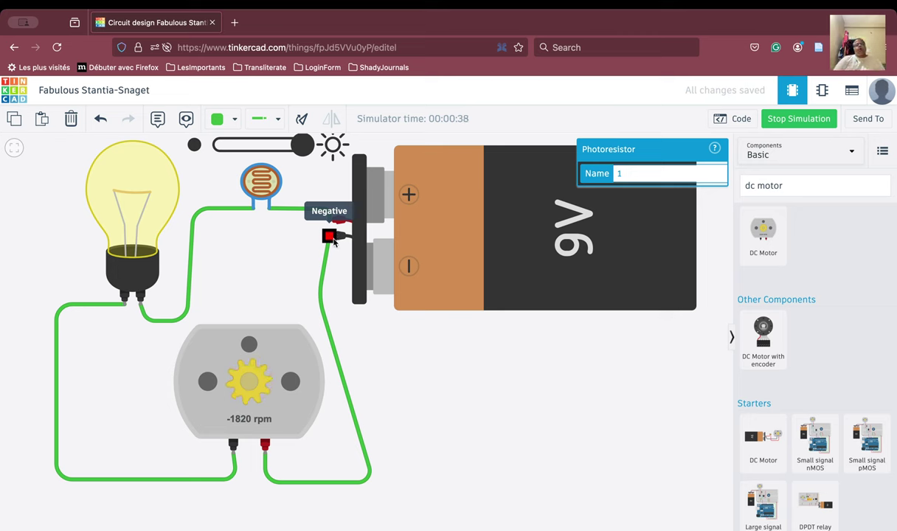
click(792, 122)
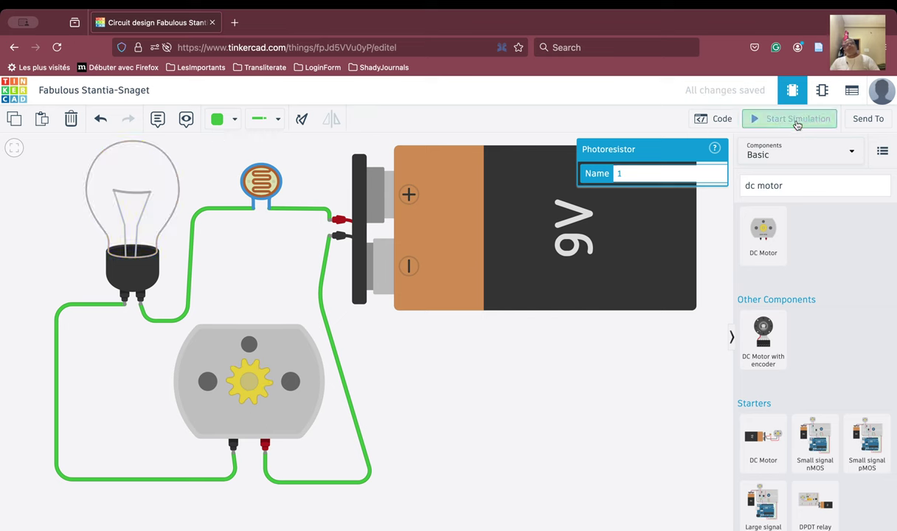
Step: Mirror the 9V battery to swap its terminals and delete the green wire between the motor's red terminal and the battery
click(465, 261)
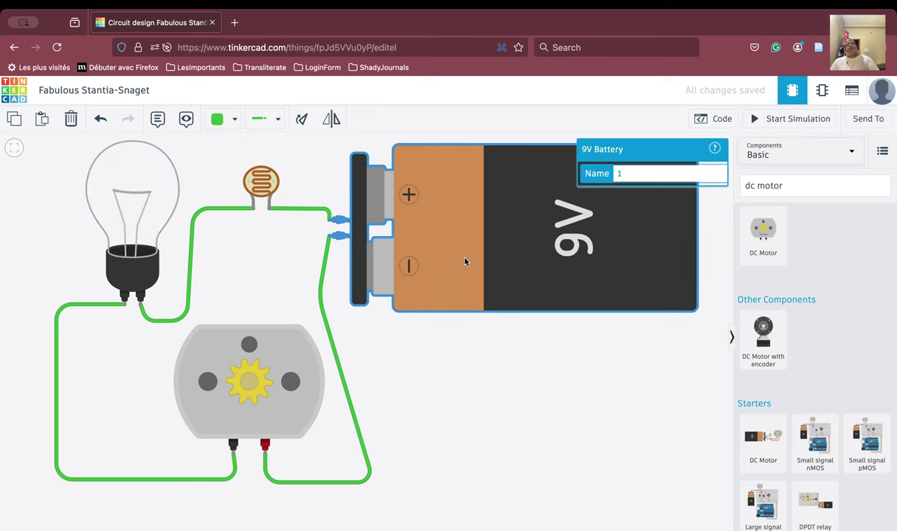
click(331, 121)
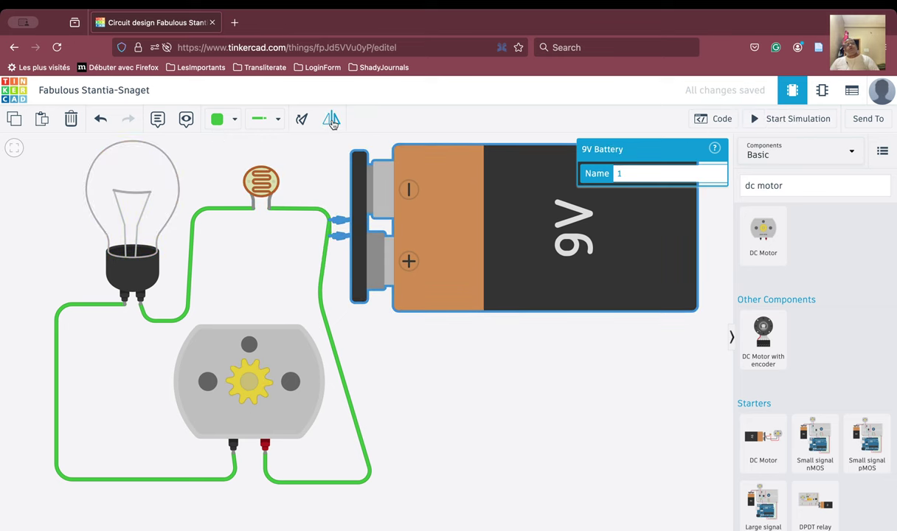
click(322, 295)
key(Delete)
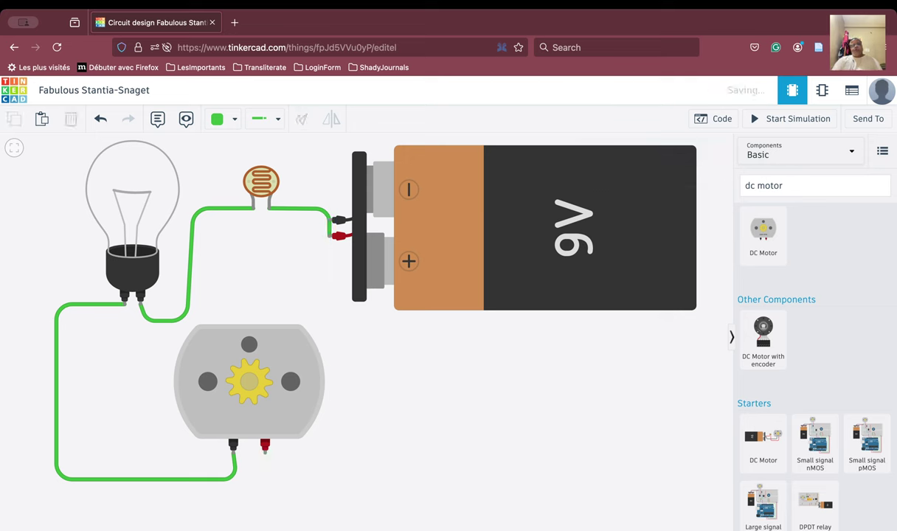
Step: Replace the wire between the photoresistor and the battery with one from the photoresistor's Terminal 2 to the battery's black negative terminal
click(328, 234)
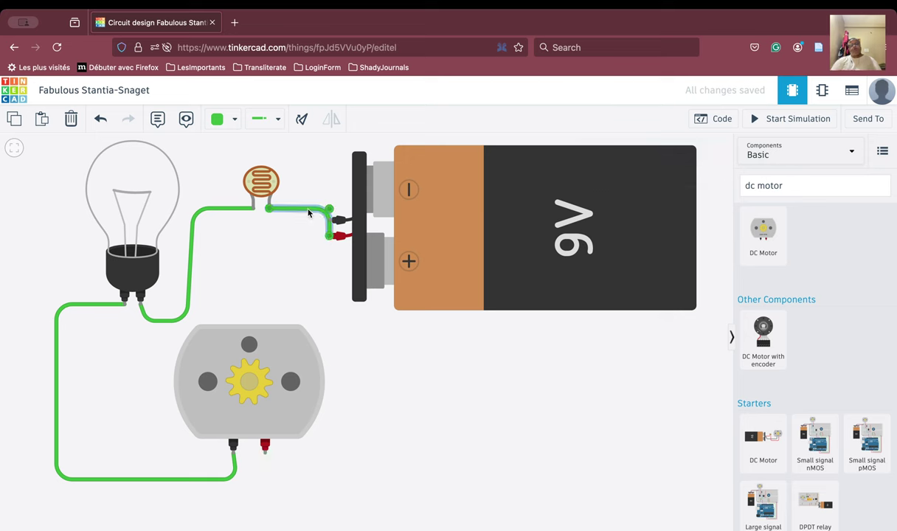
key(Delete)
click(268, 209)
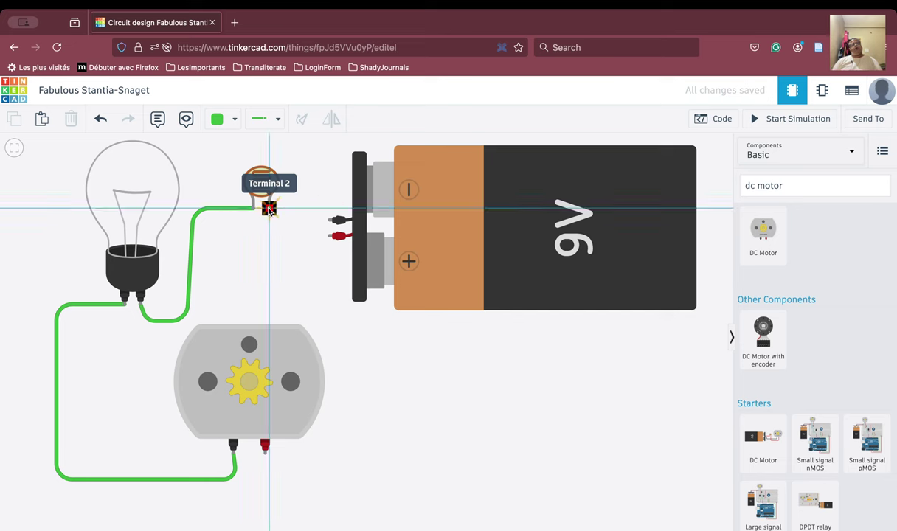
click(328, 219)
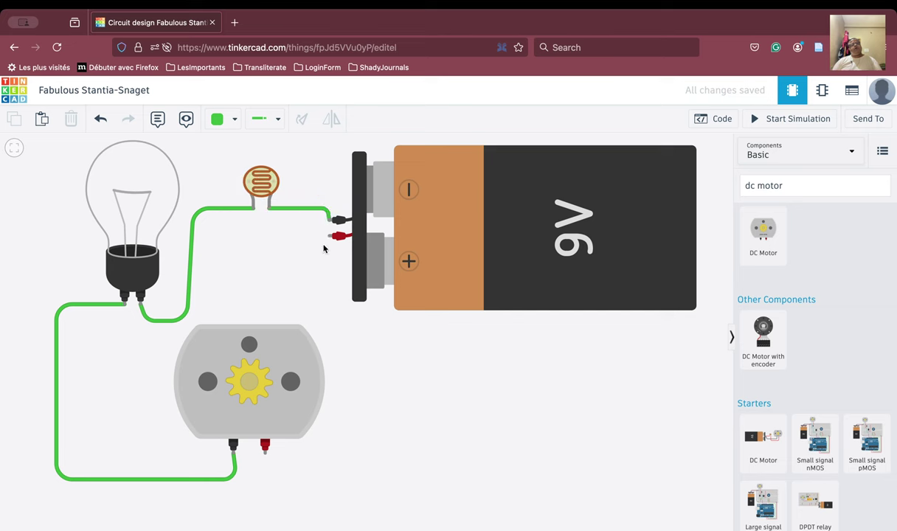
Step: Wire the battery's red positive terminal to the motor's red terminal, routing the green wire around the motor's right side with four bends
click(334, 236)
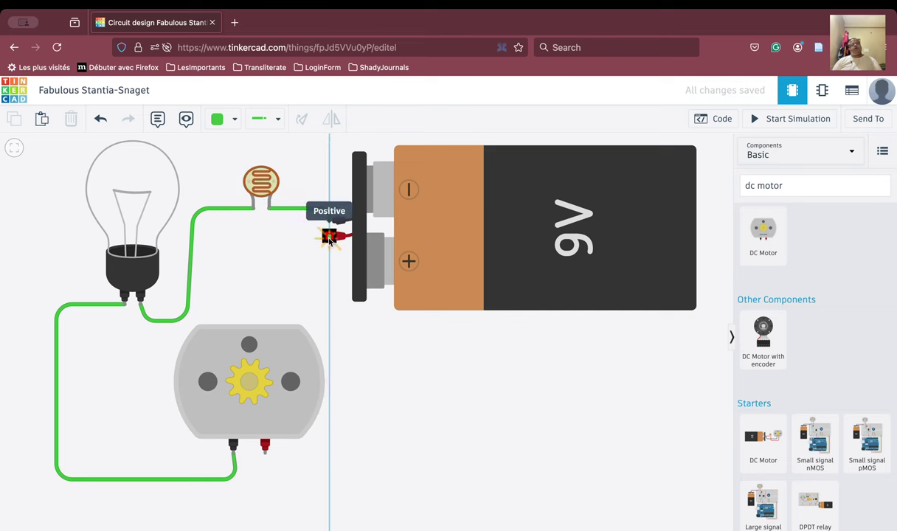
click(329, 345)
click(383, 356)
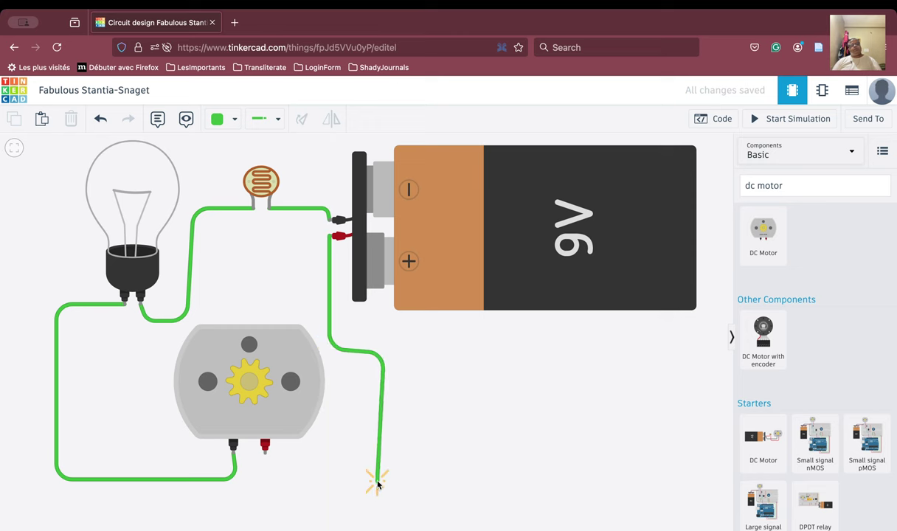
click(384, 479)
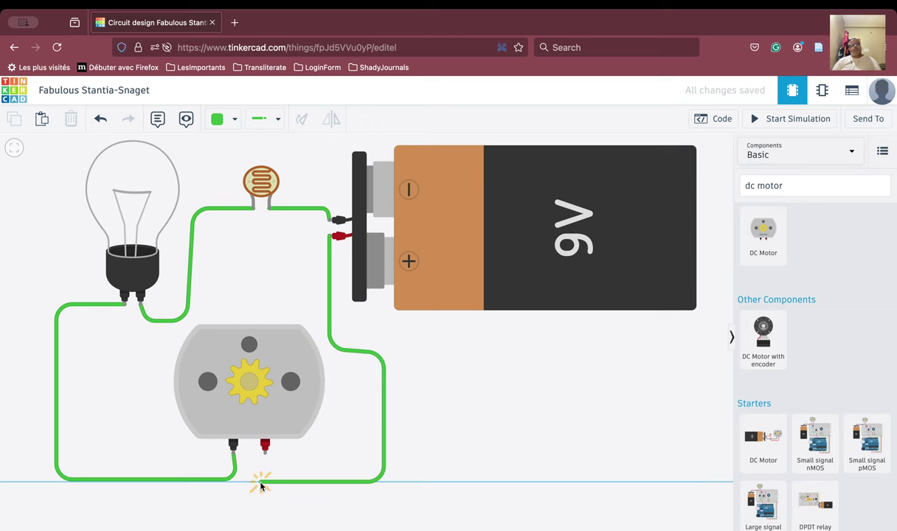
click(259, 483)
click(264, 450)
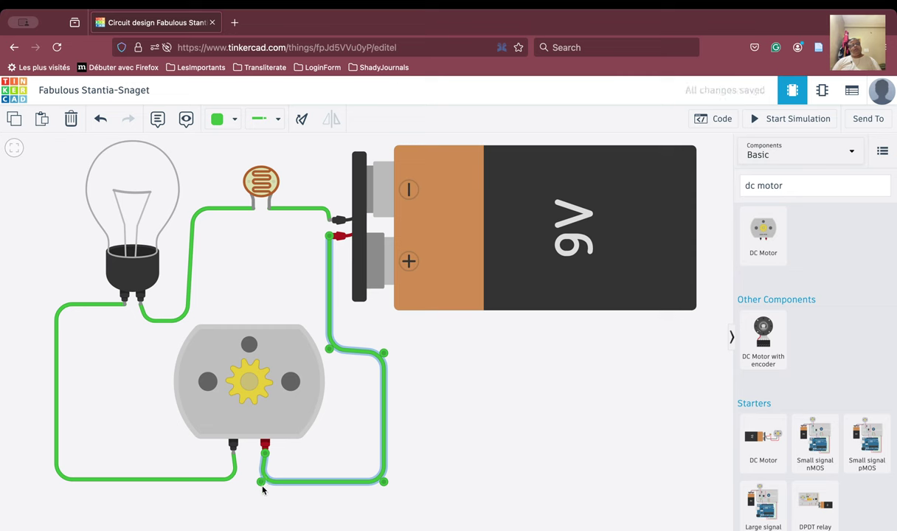
Step: Straighten the battery-to-motor wire by aligning the bend beneath the motor's red terminal and the upper right bend
drag(262, 483, 265, 481)
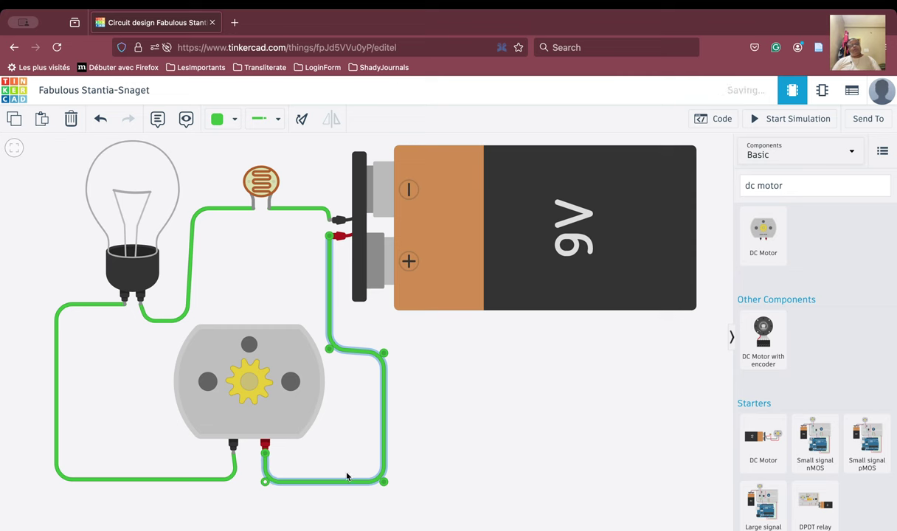
drag(385, 358, 385, 354)
click(356, 373)
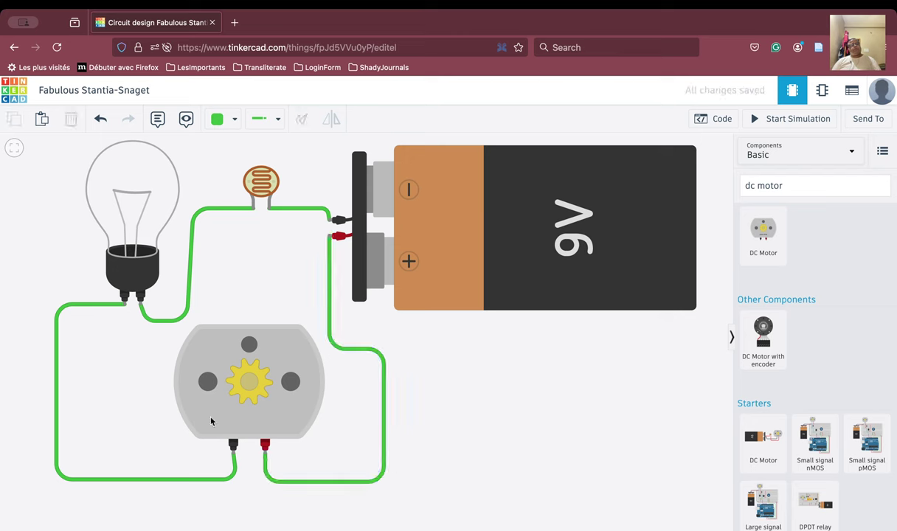
Step: Simulate the reversed-polarity circuit, raising the photoresistor's light level from dark to full brightness, and stop the simulation
click(807, 125)
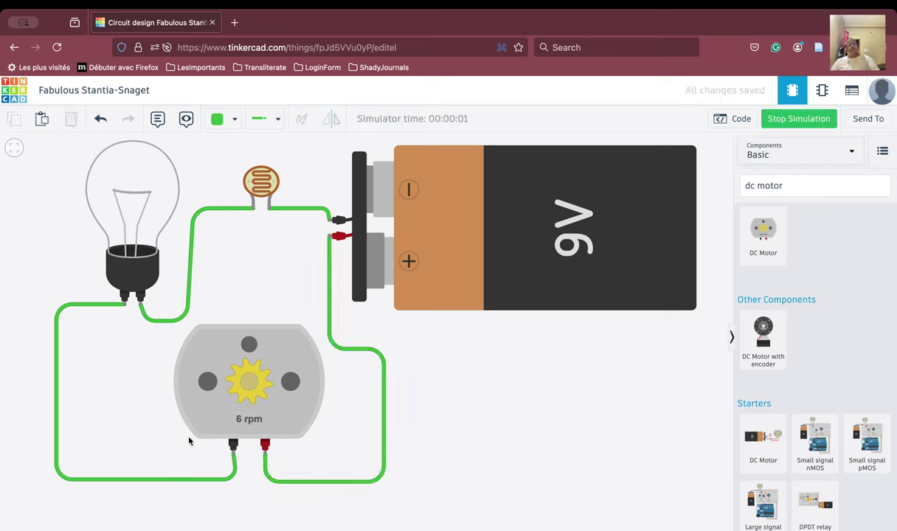
click(260, 178)
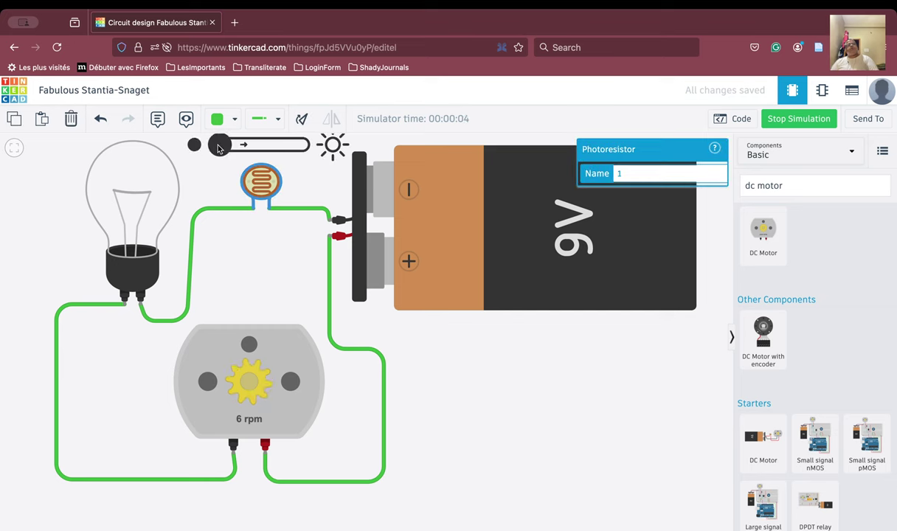
drag(220, 146, 313, 154)
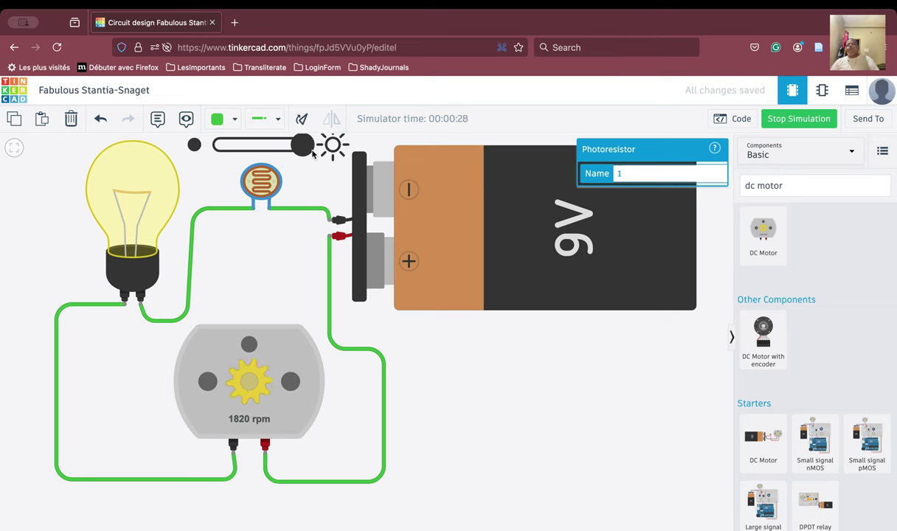
click(799, 119)
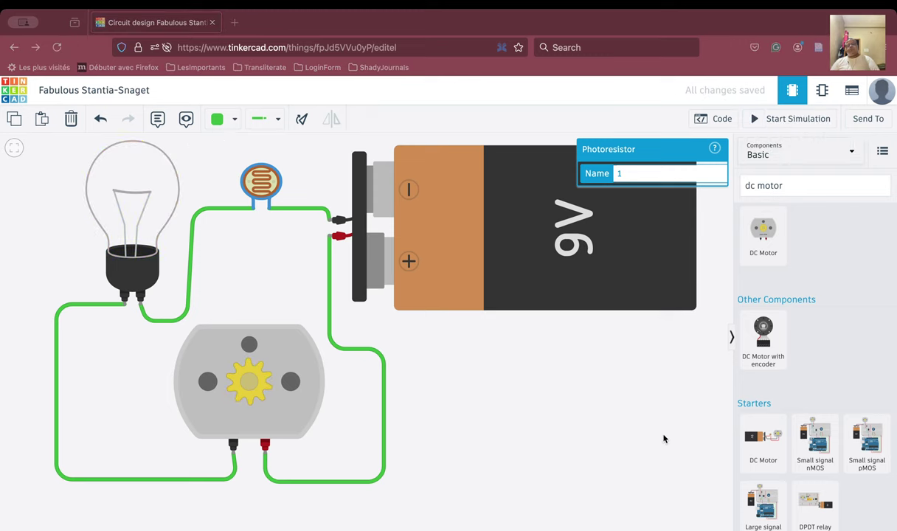